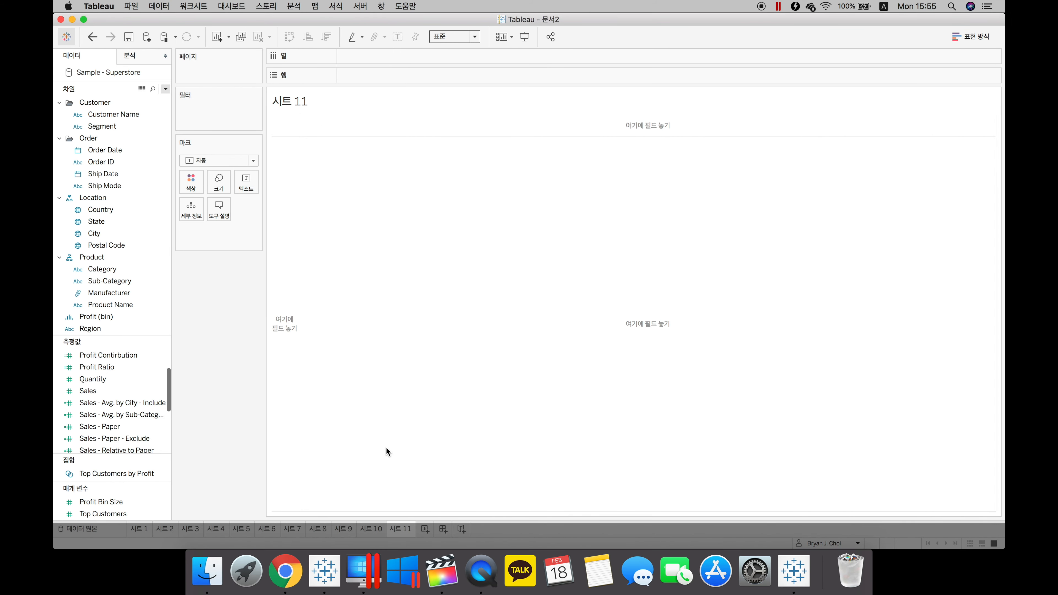
- Plot average Sales on the rows against Category on the columns, and drill Category down to Sub-Category
{"action": "left_click", "coordinate": [98, 379]}
{"action": "left_click_drag", "start_coordinate": [99, 379], "coordinate": [398, 80]}
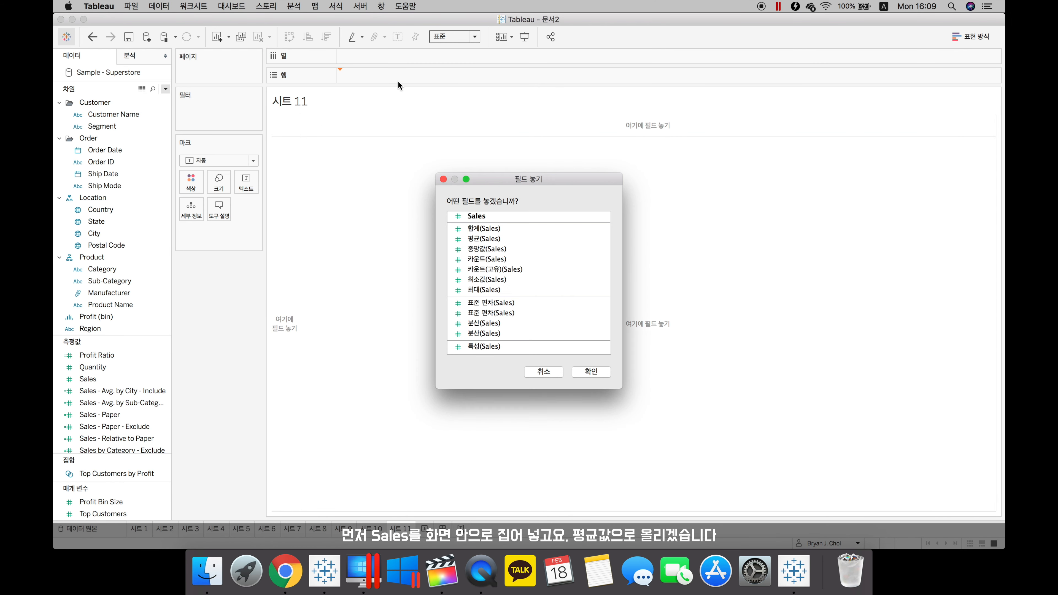
{"action": "left_click", "coordinate": [484, 239]}
{"action": "left_click", "coordinate": [590, 371]}
{"action": "left_click_drag", "start_coordinate": [102, 269], "coordinate": [350, 56]}
{"action": "left_click", "coordinate": [348, 57]}
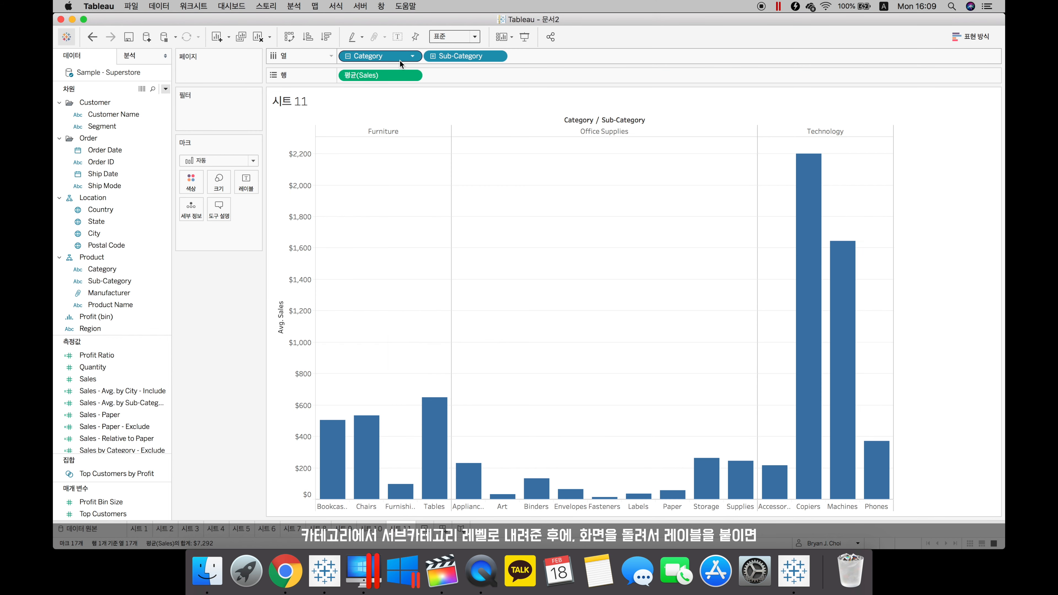
- Fit the chart to the entire view, swap its rows and columns, and show the mark labels
{"action": "left_click", "coordinate": [445, 37]}
{"action": "left_click", "coordinate": [450, 82]}
{"action": "left_click", "coordinate": [288, 36]}
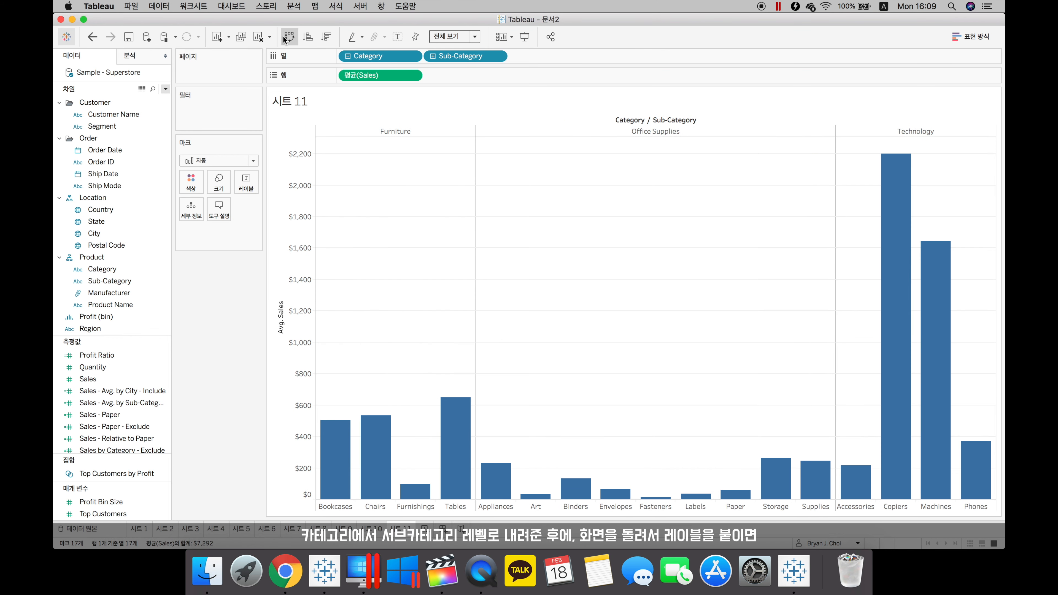
{"action": "left_click", "coordinate": [397, 36]}
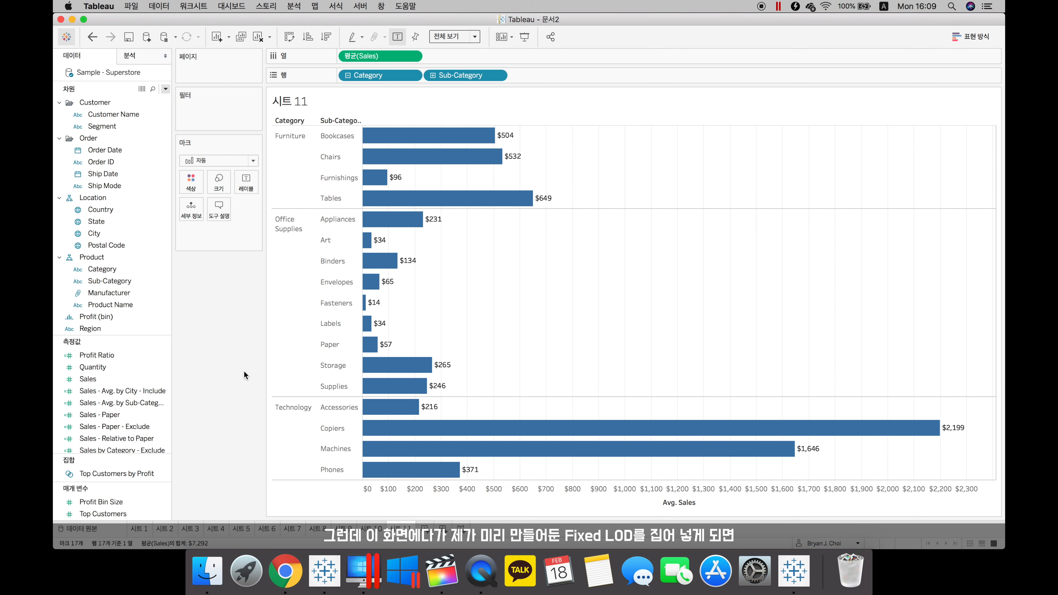
- Review the formula of the "Sales - Avg. by Sub-Category - Fixed" calculated field and close it without changes
{"action": "right_click", "coordinate": [136, 401]}
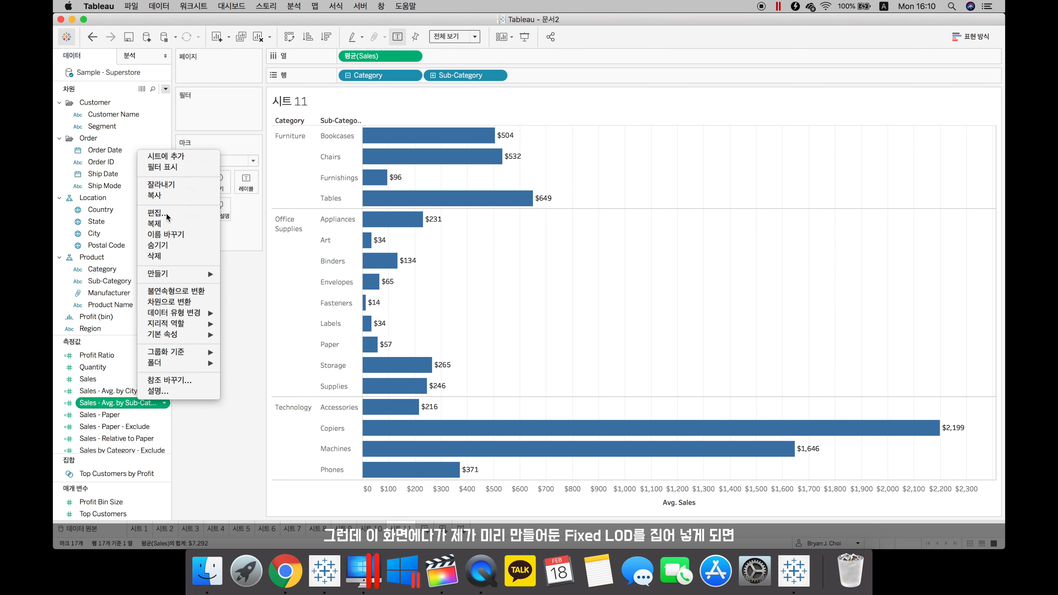
{"action": "left_click", "coordinate": [207, 217]}
{"action": "left_click_drag", "start_coordinate": [826, 156], "coordinate": [831, 146]}
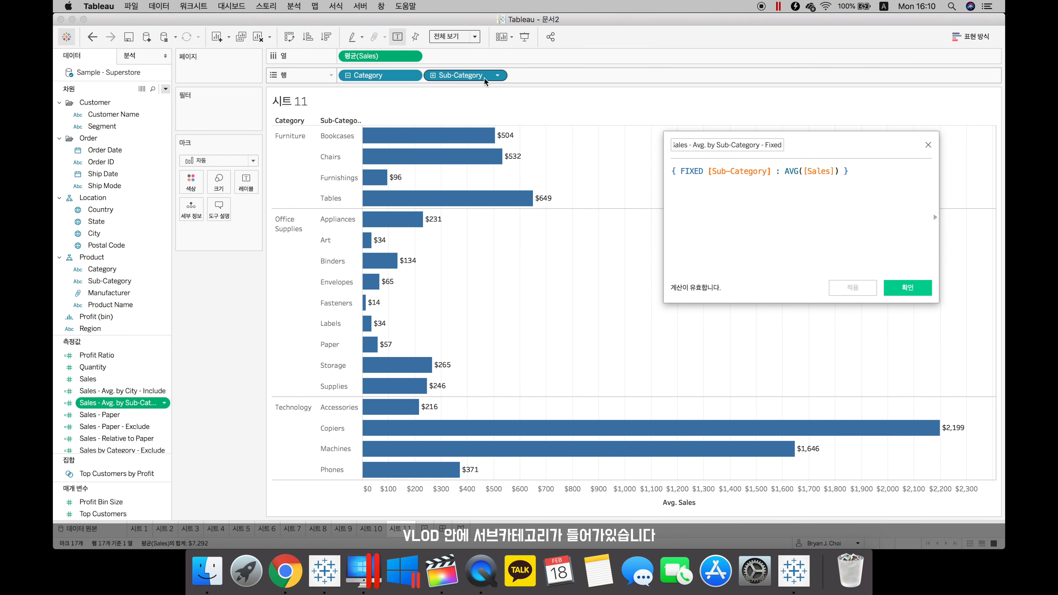
{"action": "left_click", "coordinate": [916, 291]}
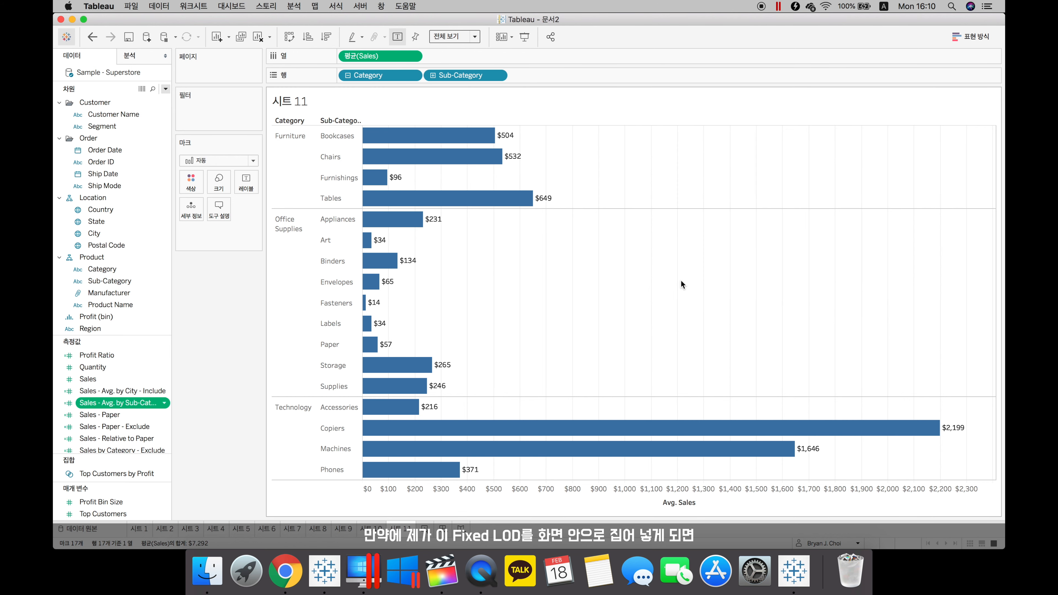
{"action": "mouse_move", "coordinate": [121, 403]}
{"action": "left_mouse_down"}
{"action": "mouse_move", "coordinate": [309, 325]}
{"action": "mouse_move", "coordinate": [550, 321]}
{"action": "mouse_move", "coordinate": [574, 333]}
{"action": "left_mouse_up"}
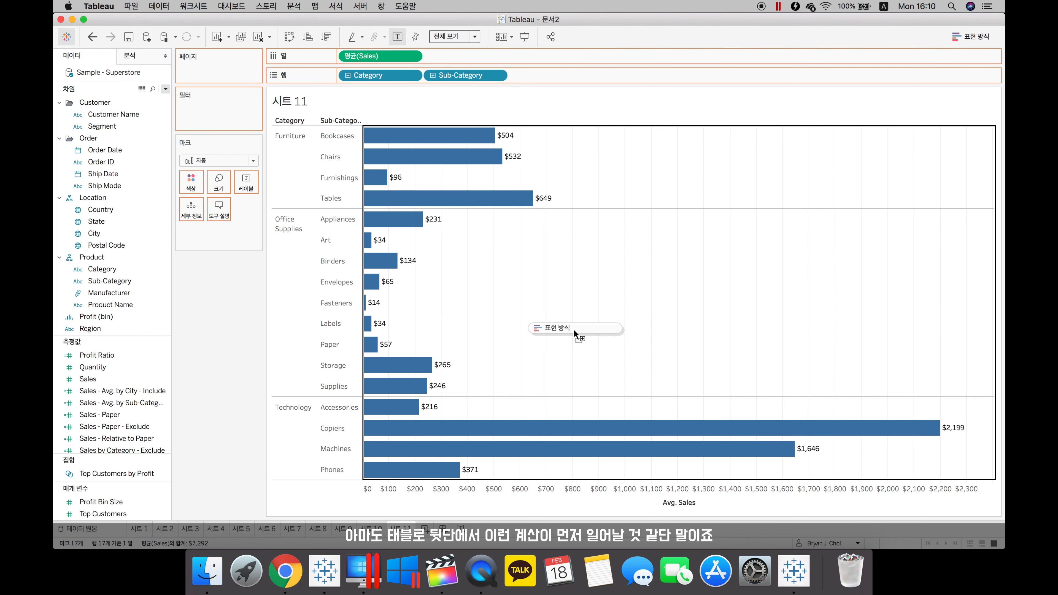
{"action": "left_click_drag", "start_coordinate": [574, 333], "coordinate": [172, 335]}
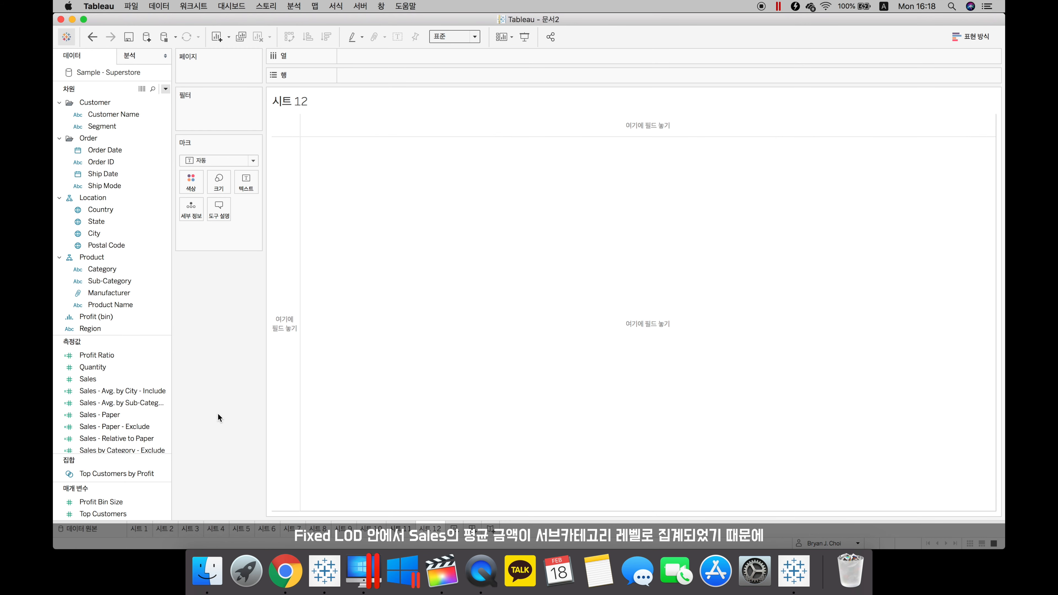
- On 시트 12, plot average Sales on the rows against Sub-Category on the columns
{"action": "left_click_drag", "start_coordinate": [123, 378], "coordinate": [412, 75]}
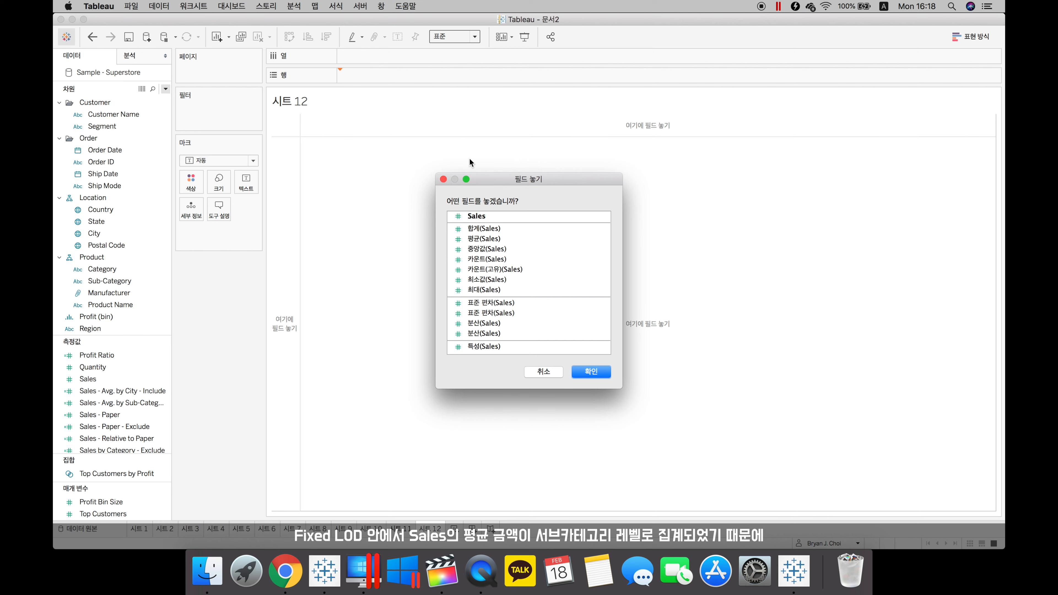
{"action": "left_click", "coordinate": [485, 239]}
{"action": "left_click", "coordinate": [590, 372]}
{"action": "left_click_drag", "start_coordinate": [111, 281], "coordinate": [411, 54]}
- Turn the Sub-Category chart into labelled horizontal bars that fill the entire view
{"action": "left_click", "coordinate": [454, 37]}
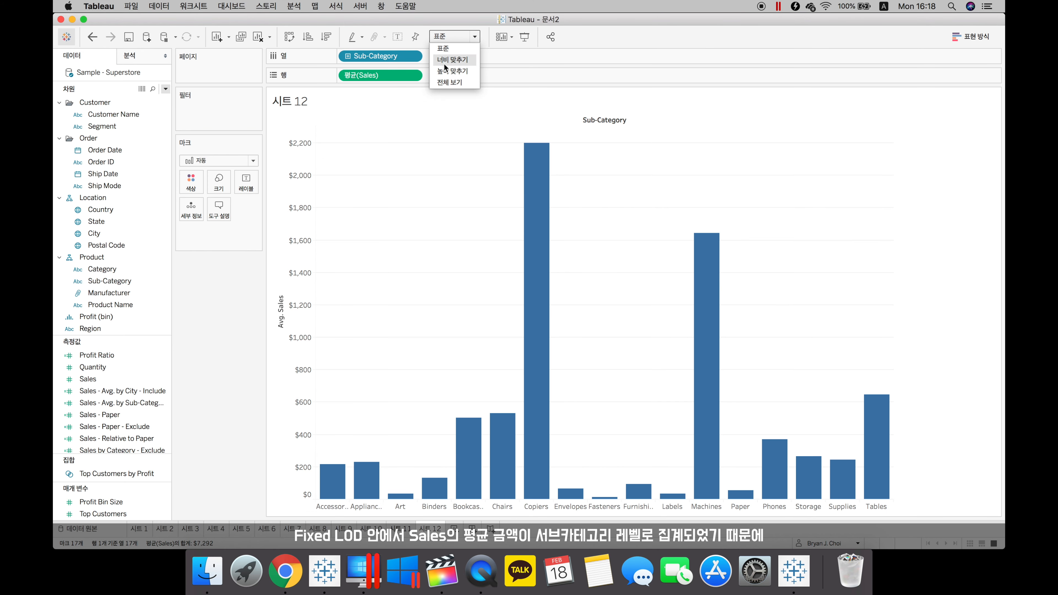
{"action": "left_click", "coordinate": [451, 88]}
{"action": "left_click", "coordinate": [290, 38]}
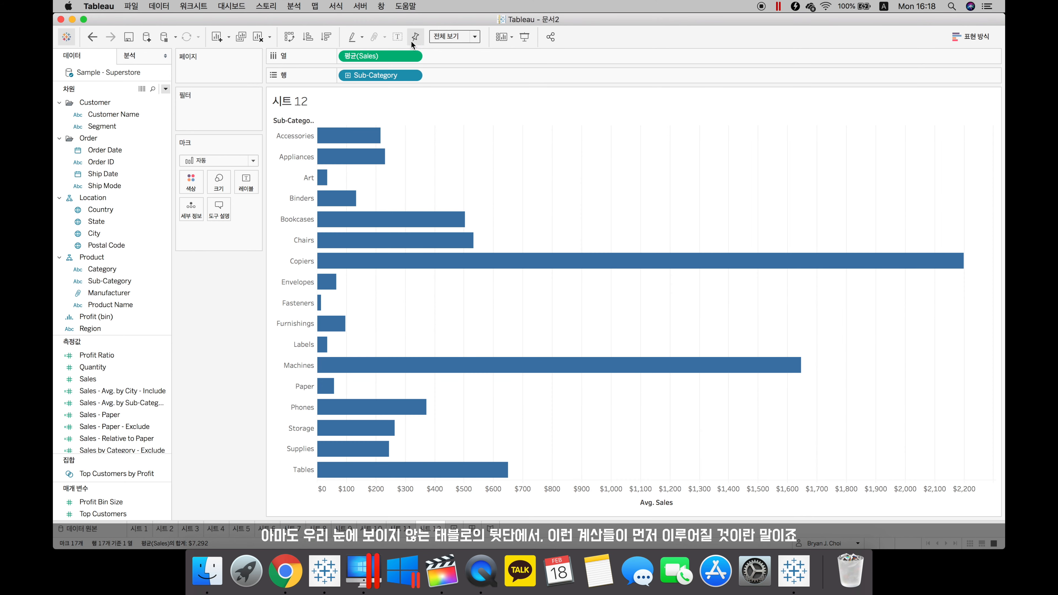
{"action": "left_click", "coordinate": [399, 38]}
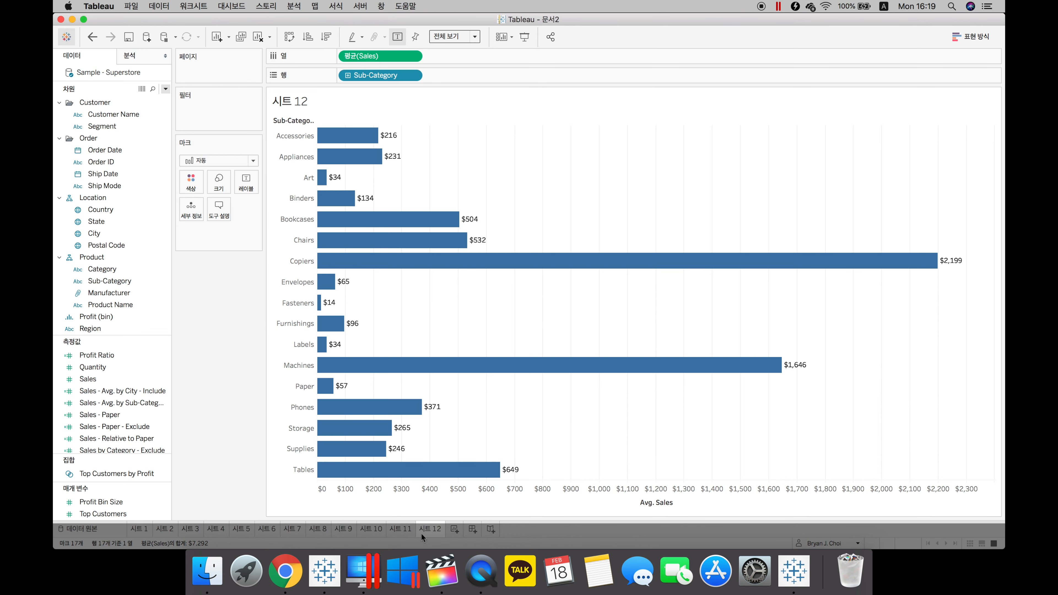
- On 시트 11, add "Sales - Avg. by Sub-Category - Fixed" to the columns beside average Sales and aggregate it as an average
{"action": "left_click", "coordinate": [406, 528]}
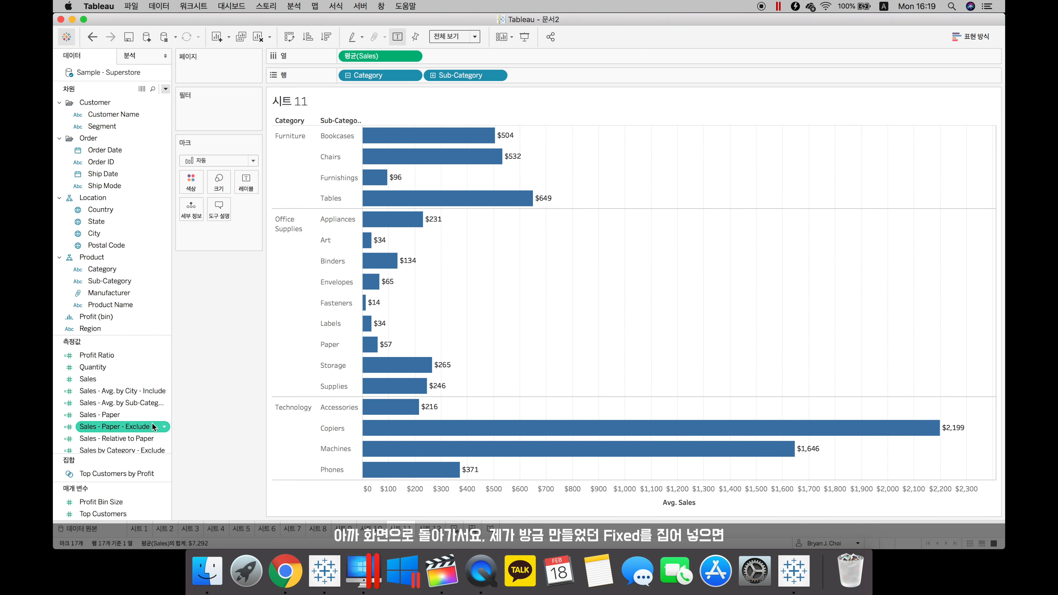
{"action": "left_click_drag", "start_coordinate": [125, 402], "coordinate": [473, 54]}
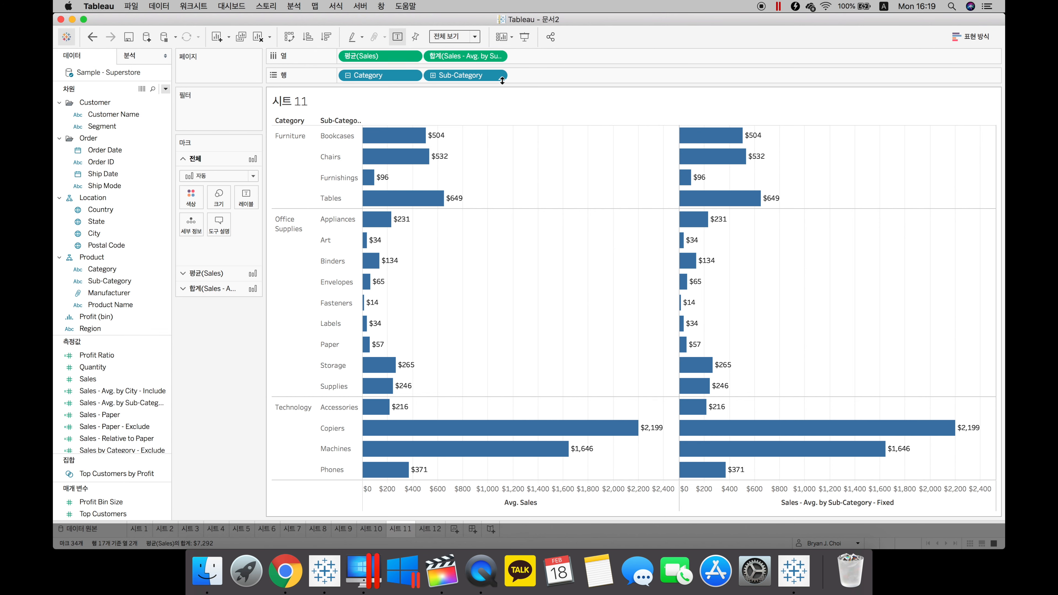
{"action": "left_click", "coordinate": [499, 56]}
{"action": "mouse_move", "coordinate": [508, 158]}
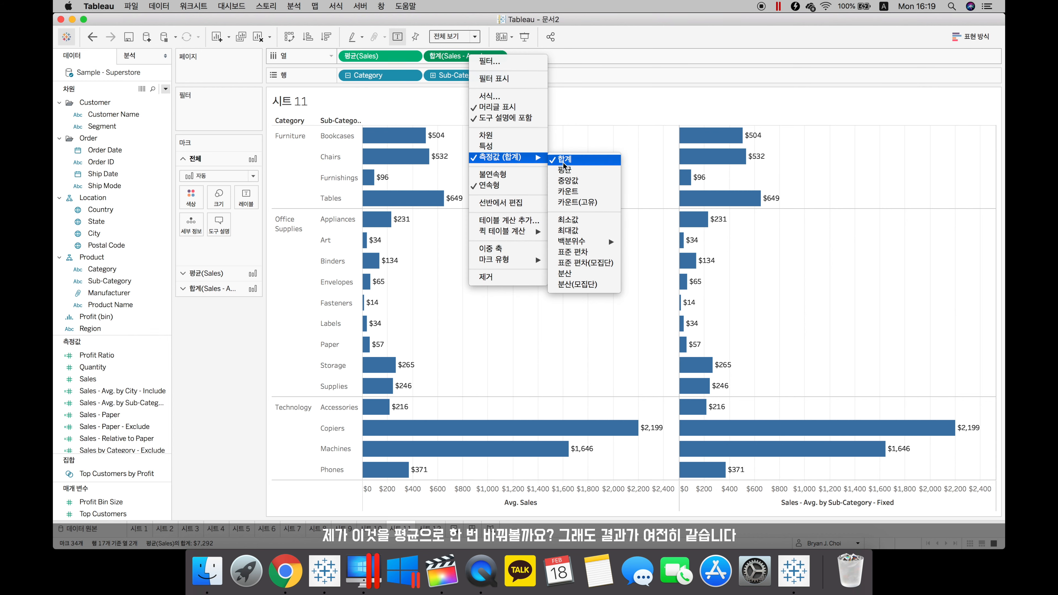
{"action": "left_click", "coordinate": [565, 169]}
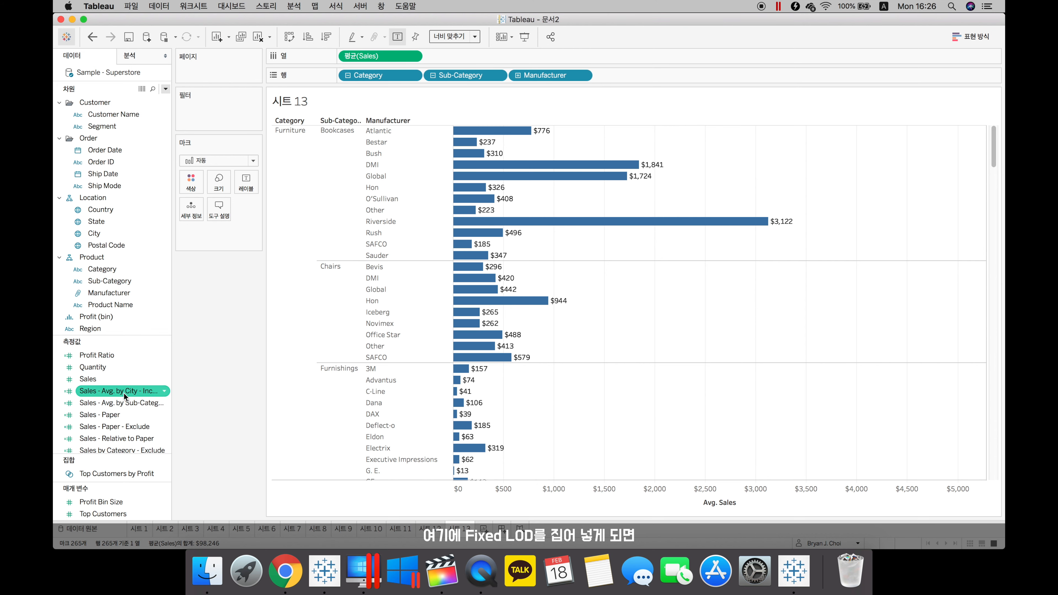
- Add "Sales - Avg. by Sub-Category - Fixed" to the columns of the manufacturer chart on 시트 13, beside average Sales
{"action": "left_click_drag", "start_coordinate": [121, 403], "coordinate": [60, 409]}
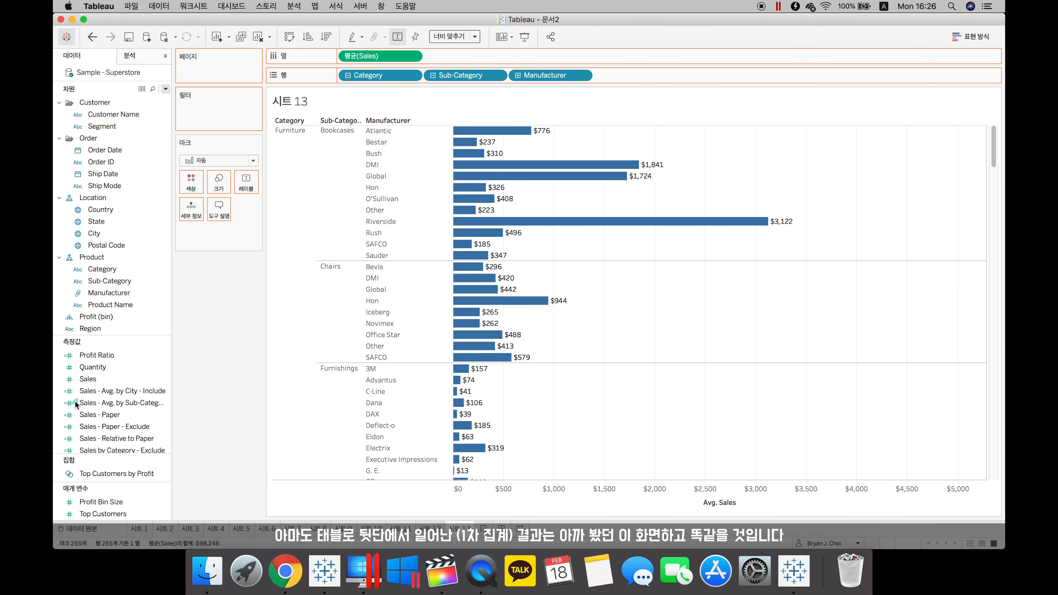
{"action": "left_click", "coordinate": [434, 530]}
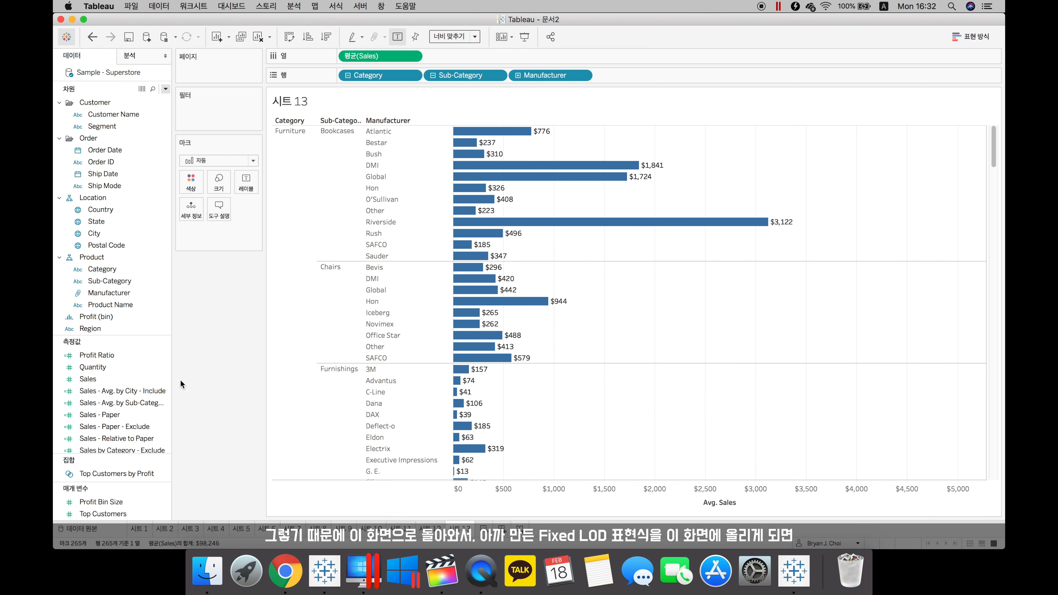
{"action": "left_click", "coordinate": [135, 403]}
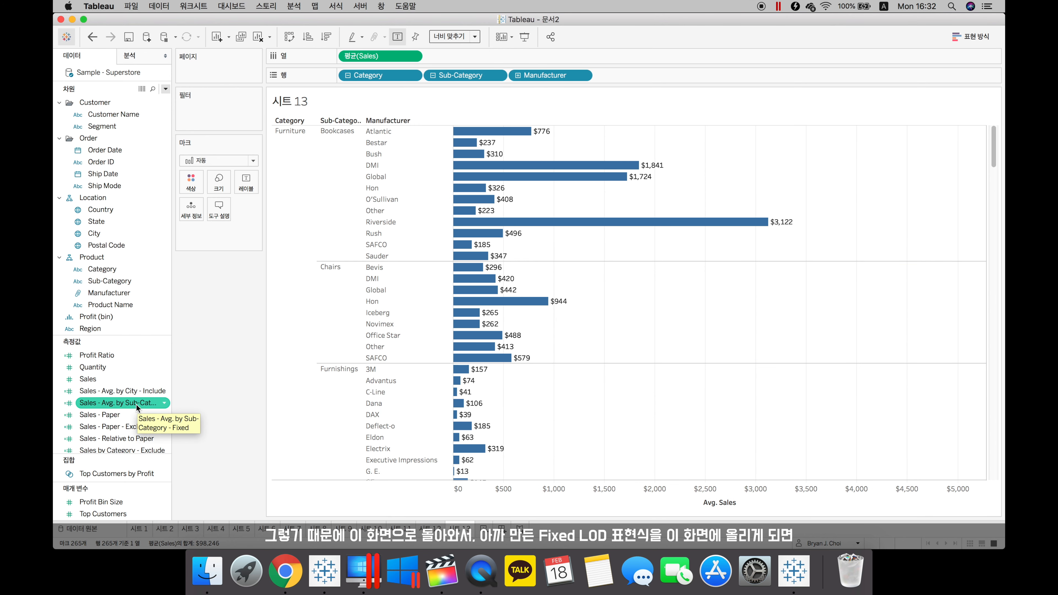
{"action": "left_click_drag", "start_coordinate": [136, 403], "coordinate": [470, 61]}
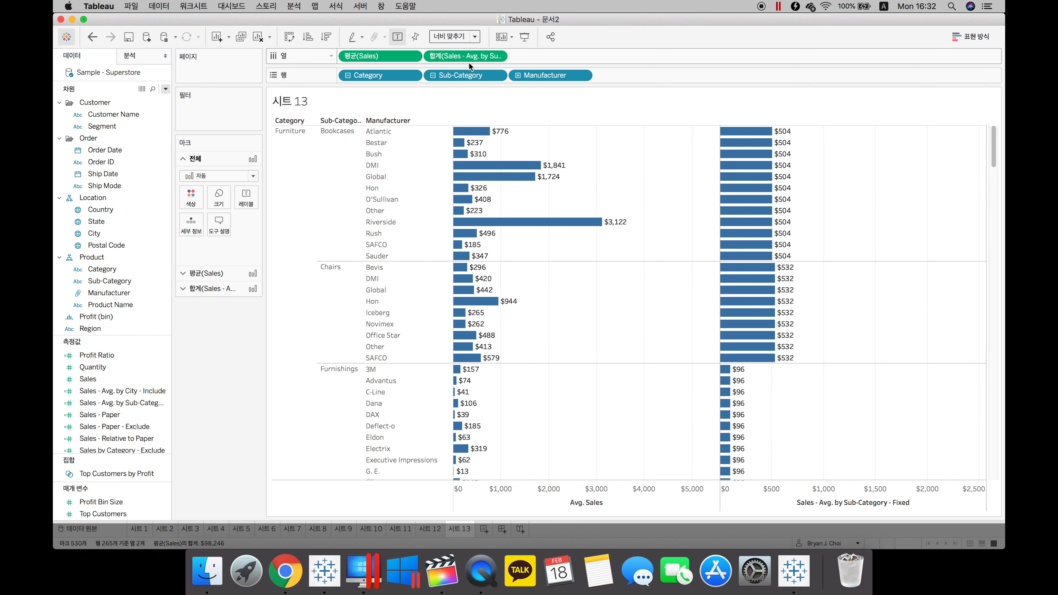
- Compare the fixed Bookcases and Chairs values on 시트 13 with the sub-category averages on 시트 12
{"action": "left_click_drag", "start_coordinate": [564, 255], "coordinate": [454, 129]}
{"action": "left_click", "coordinate": [341, 177]}
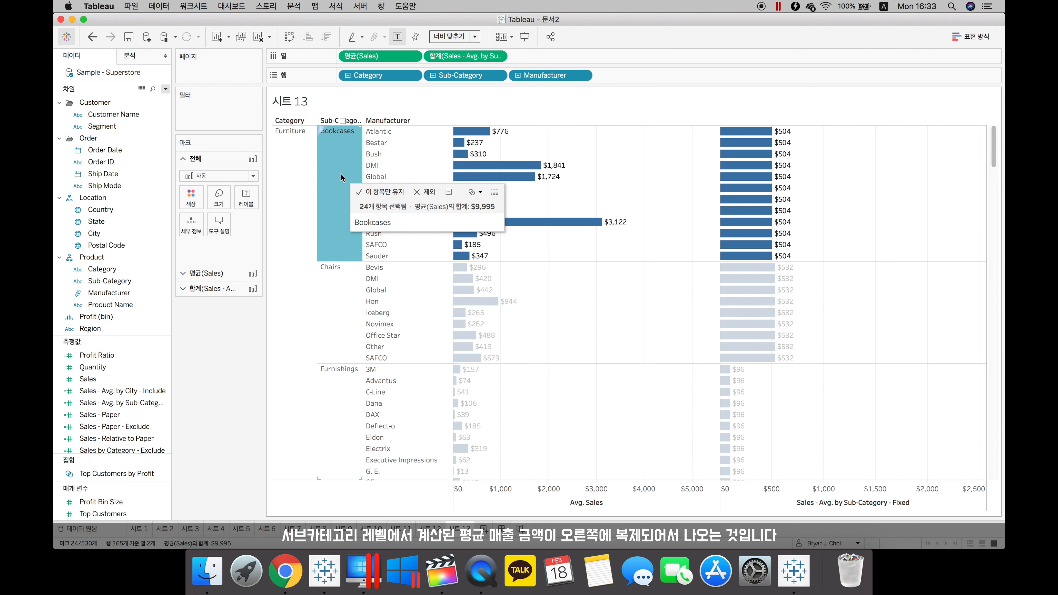
{"action": "left_click", "coordinate": [802, 131]}
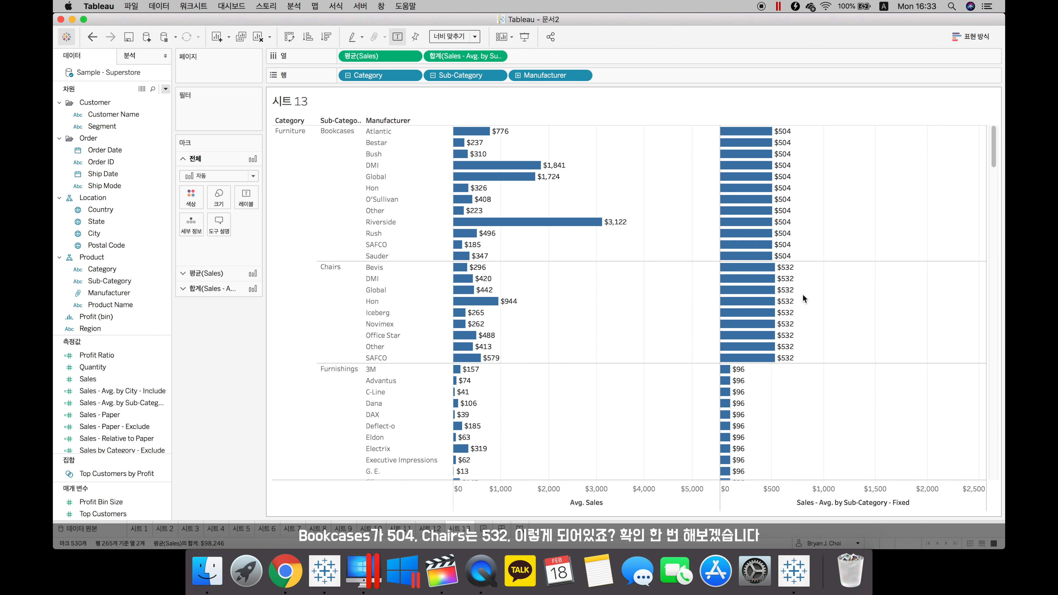
{"action": "left_click", "coordinate": [433, 528]}
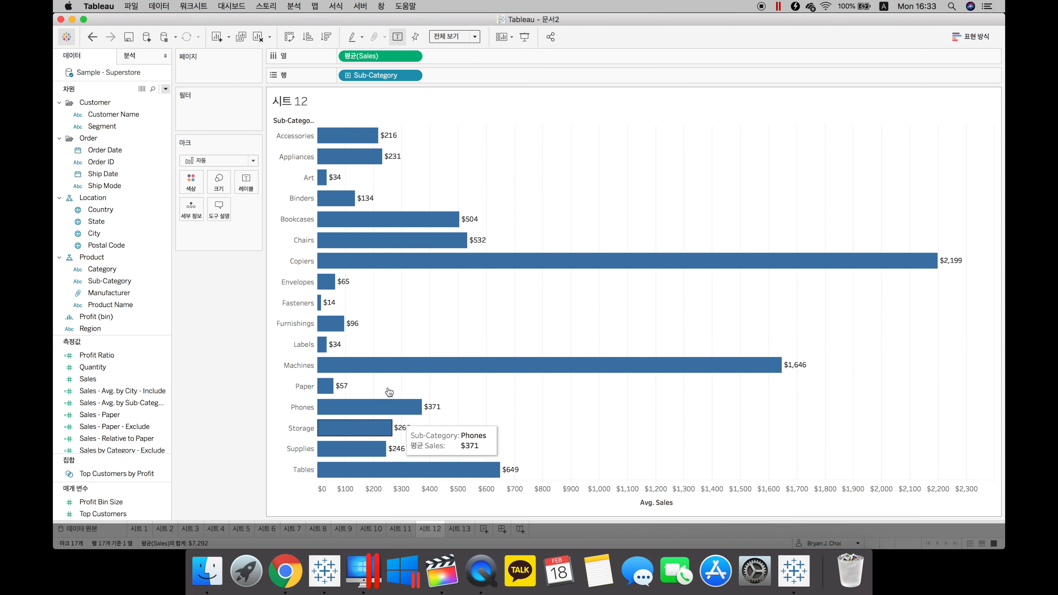
{"action": "mouse_move", "coordinate": [474, 220]}
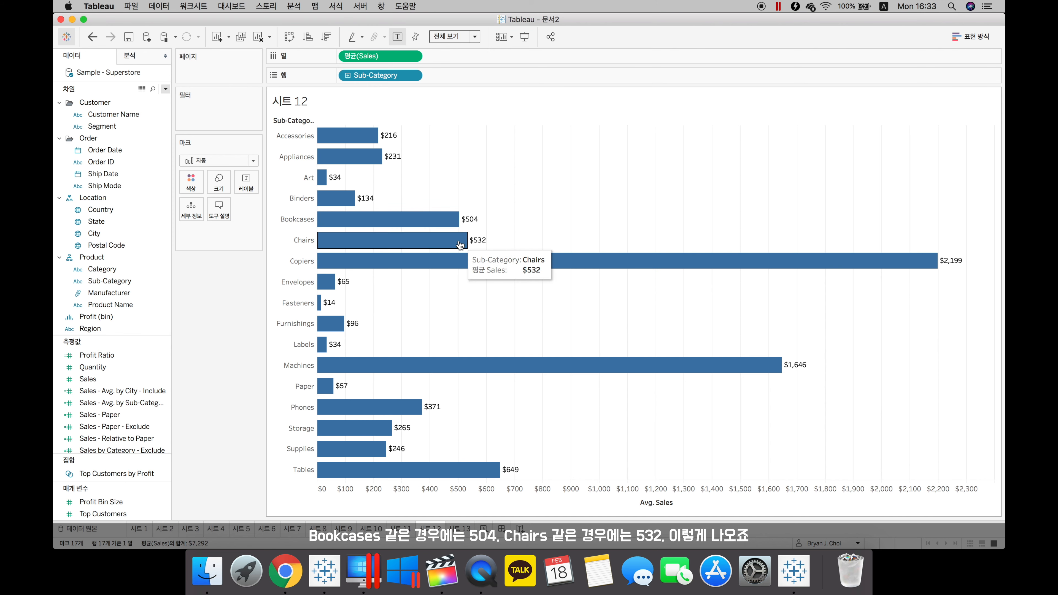
{"action": "left_click", "coordinate": [462, 529]}
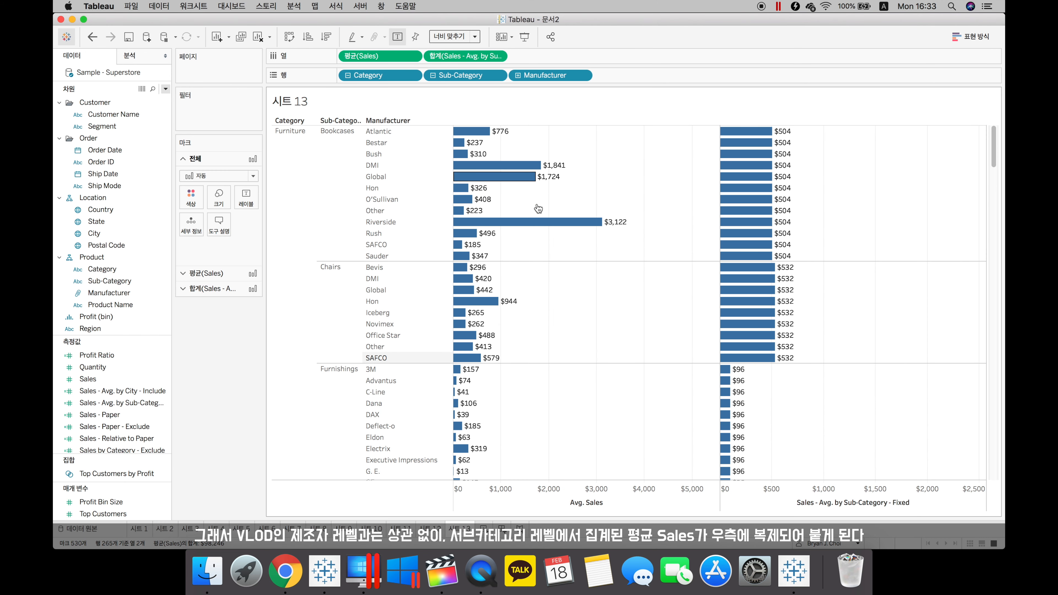
{"action": "left_click_drag", "start_coordinate": [512, 257], "coordinate": [460, 131]}
{"action": "left_click", "coordinate": [347, 171]}
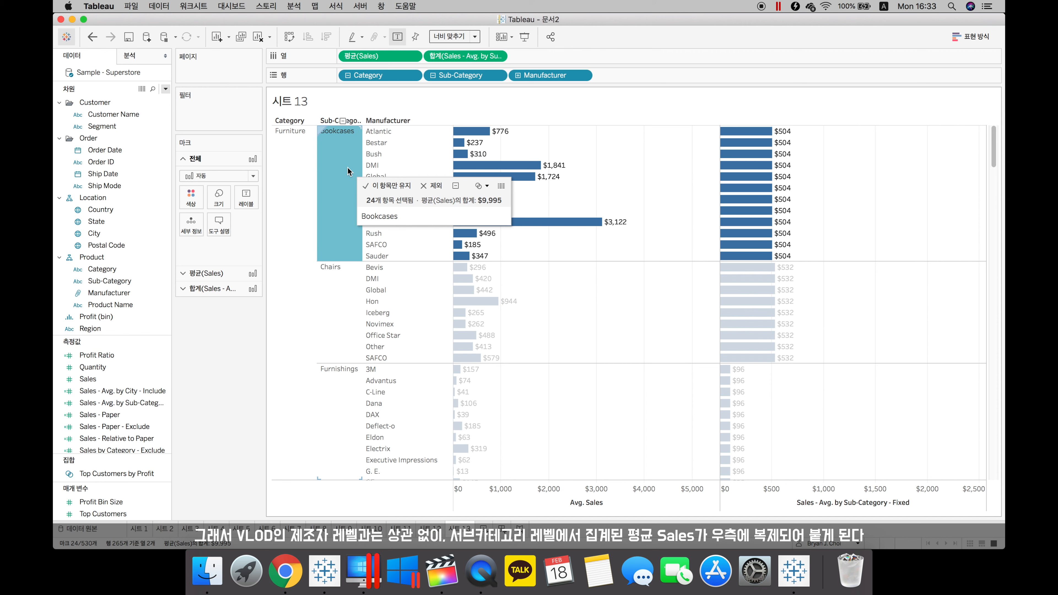
{"action": "left_click", "coordinate": [823, 154]}
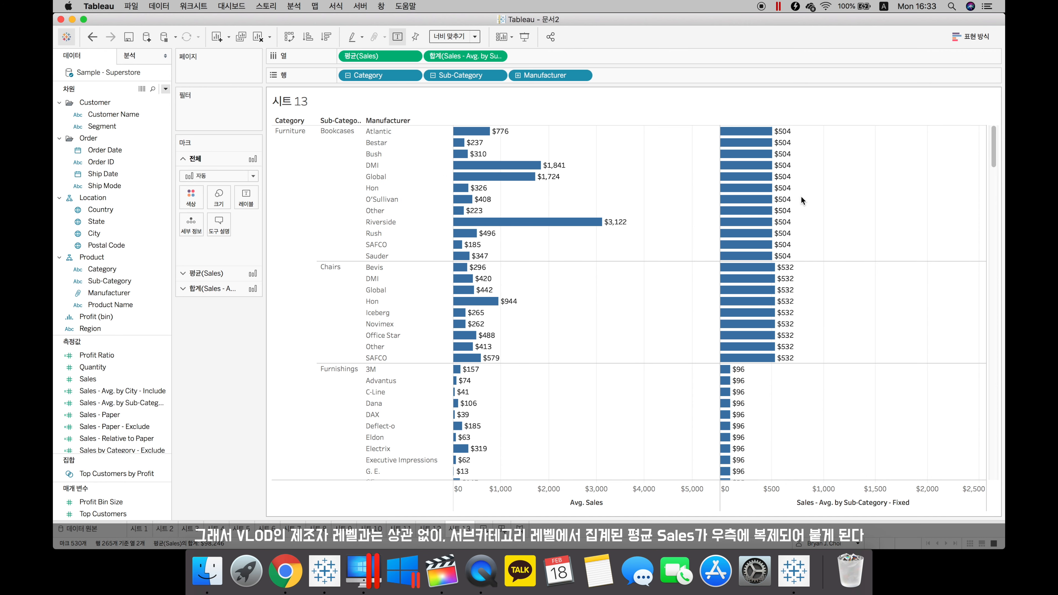
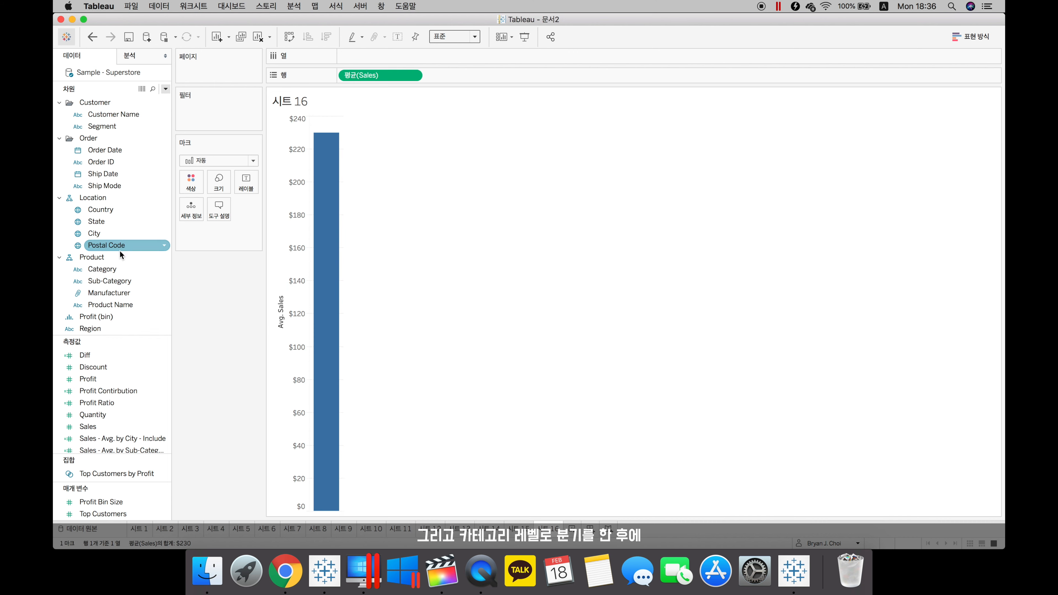
- On 시트 16, break average Sales down by Category as labelled horizontal bars filling the entire view
{"action": "left_click_drag", "start_coordinate": [102, 269], "coordinate": [384, 59]}
{"action": "left_click", "coordinate": [454, 37]}
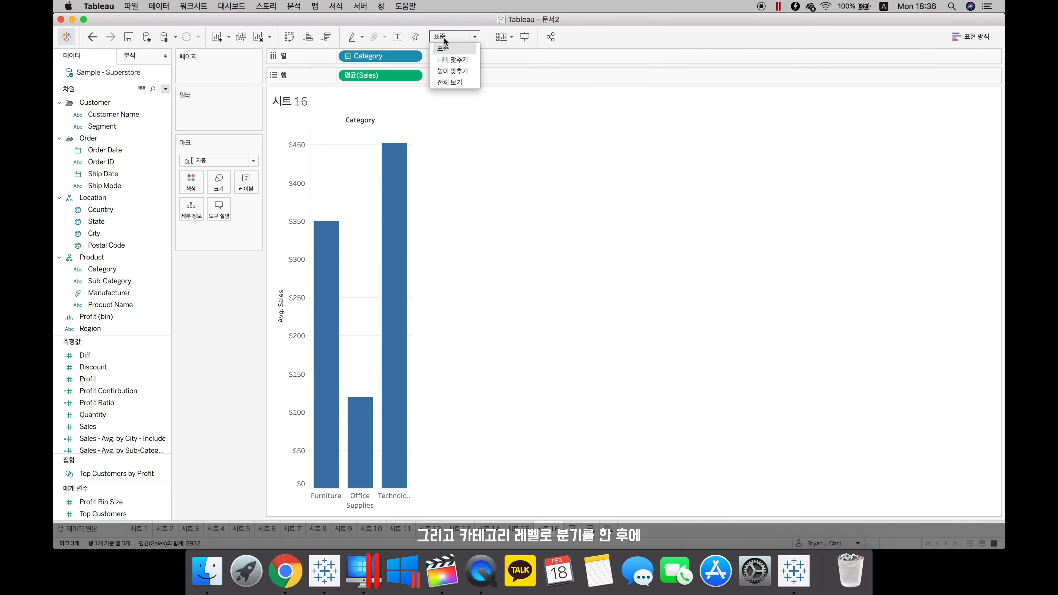
{"action": "left_click", "coordinate": [449, 82]}
{"action": "left_click", "coordinate": [289, 38]}
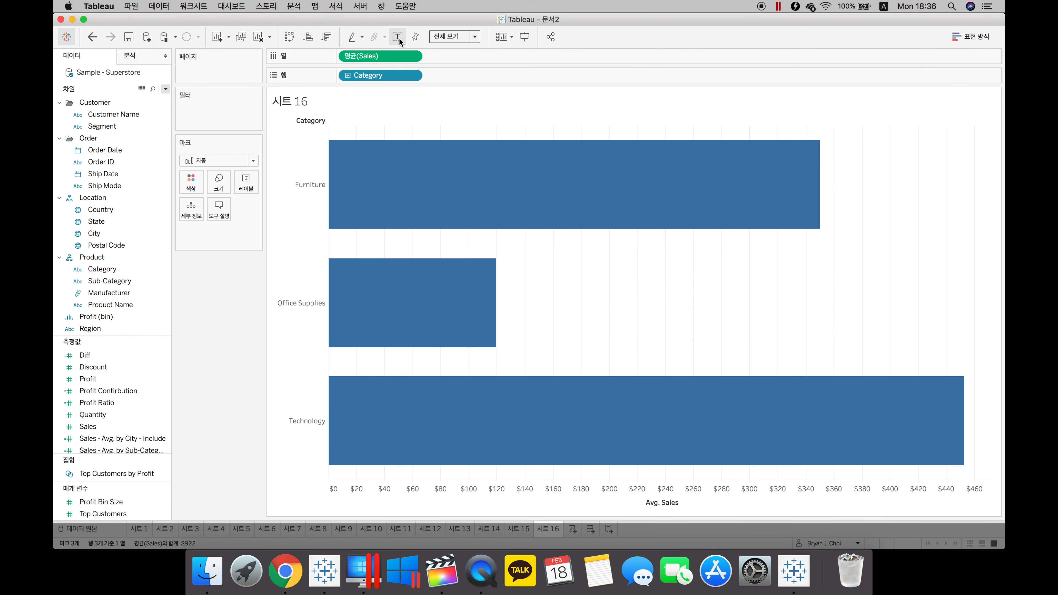
{"action": "left_click", "coordinate": [398, 36]}
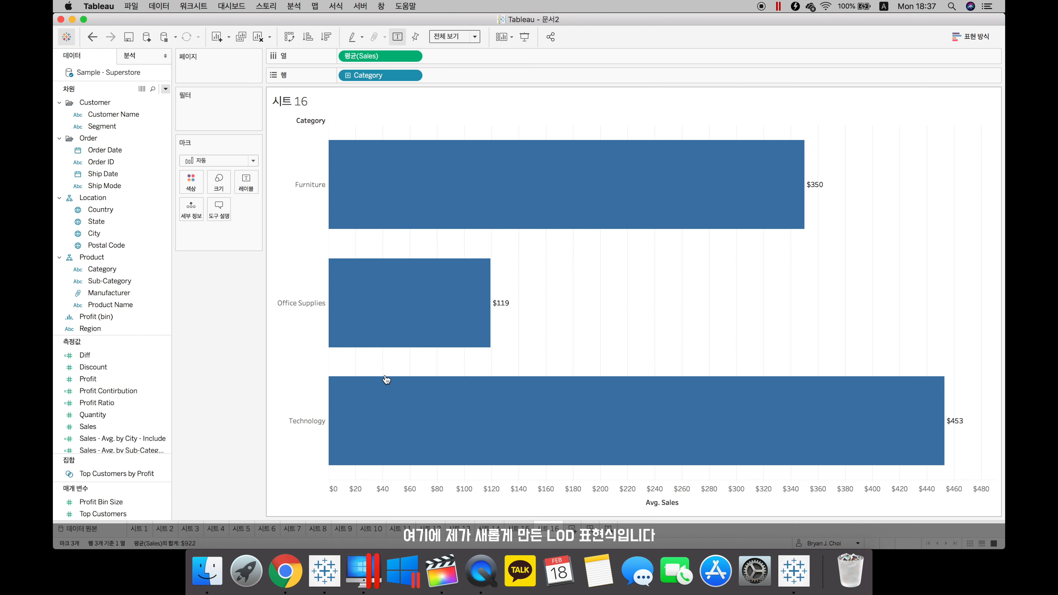
- Open the "Sales - Avg. by Sub-Category - Fixed" calculation, examine its AVG([Sales]) expression, and close the editor
{"action": "left_click", "coordinate": [127, 401]}
{"action": "scroll", "coordinate": [127, 402], "scroll_direction": "down", "scroll_amount": 2}
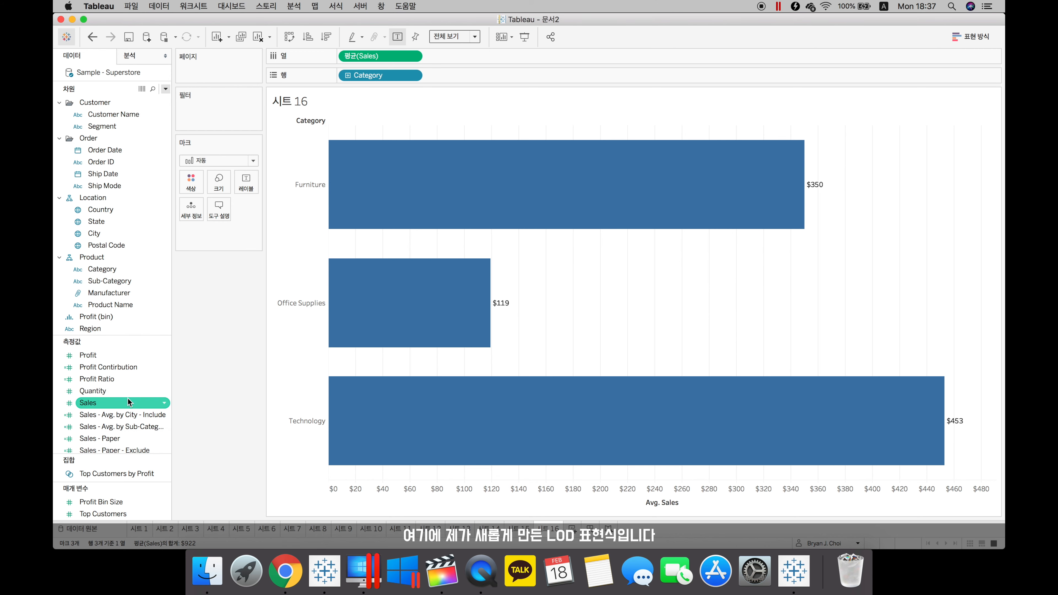
{"action": "left_click", "coordinate": [131, 427]}
{"action": "right_click", "coordinate": [130, 427]}
{"action": "left_click", "coordinate": [164, 239]}
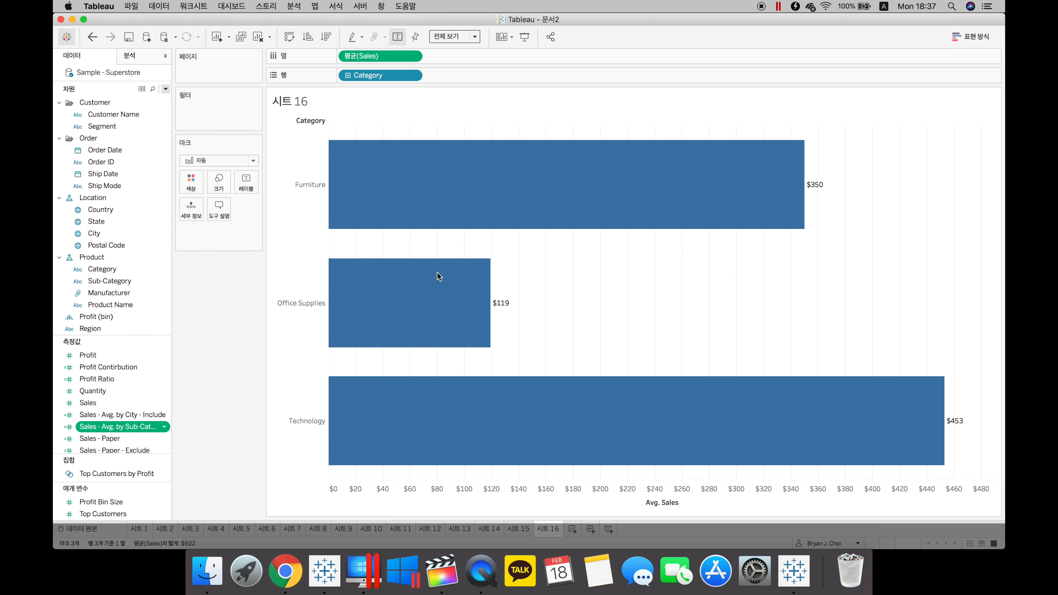
{"action": "left_click_drag", "start_coordinate": [749, 206], "coordinate": [871, 207]}
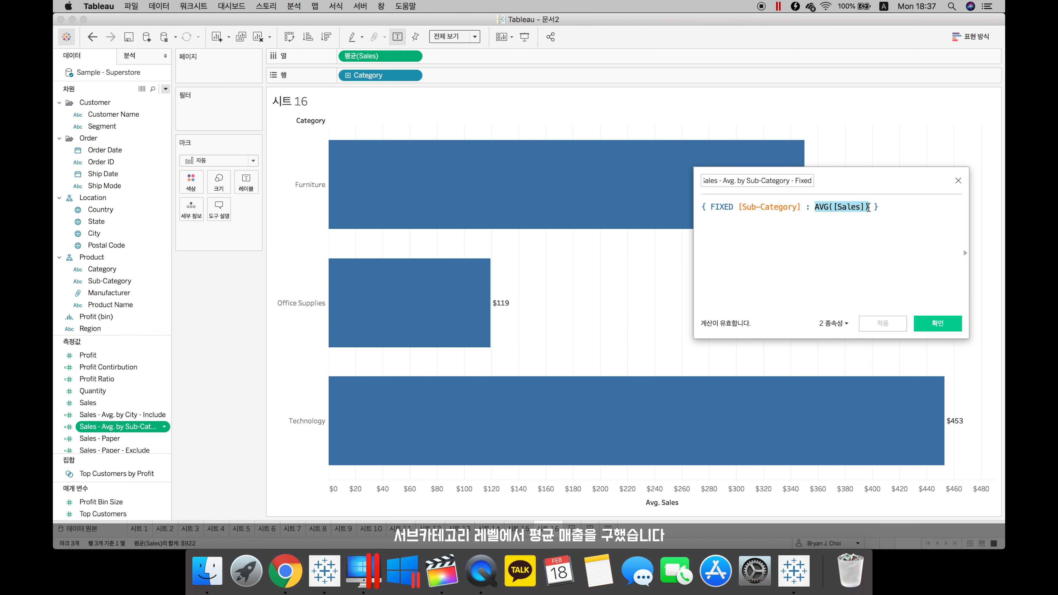
{"action": "left_click", "coordinate": [858, 237]}
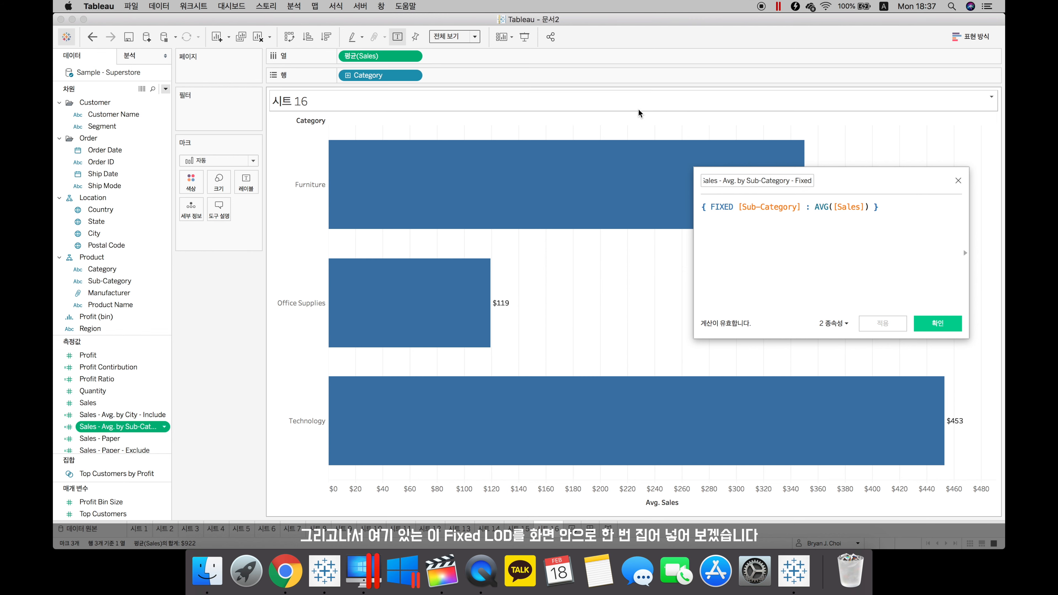
{"action": "left_click", "coordinate": [937, 323]}
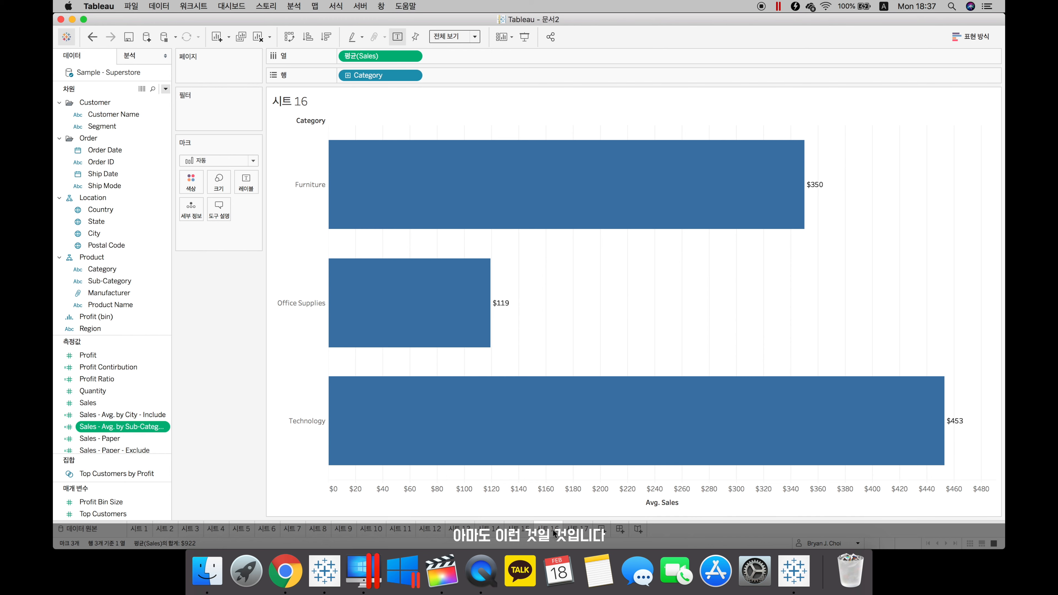
- On a new sheet, 시트 17, break average Sales down by Sub-Category as labelled horizontal bars filling the entire view
{"action": "left_click", "coordinate": [578, 528]}
{"action": "left_click_drag", "start_coordinate": [119, 398], "coordinate": [409, 68]}
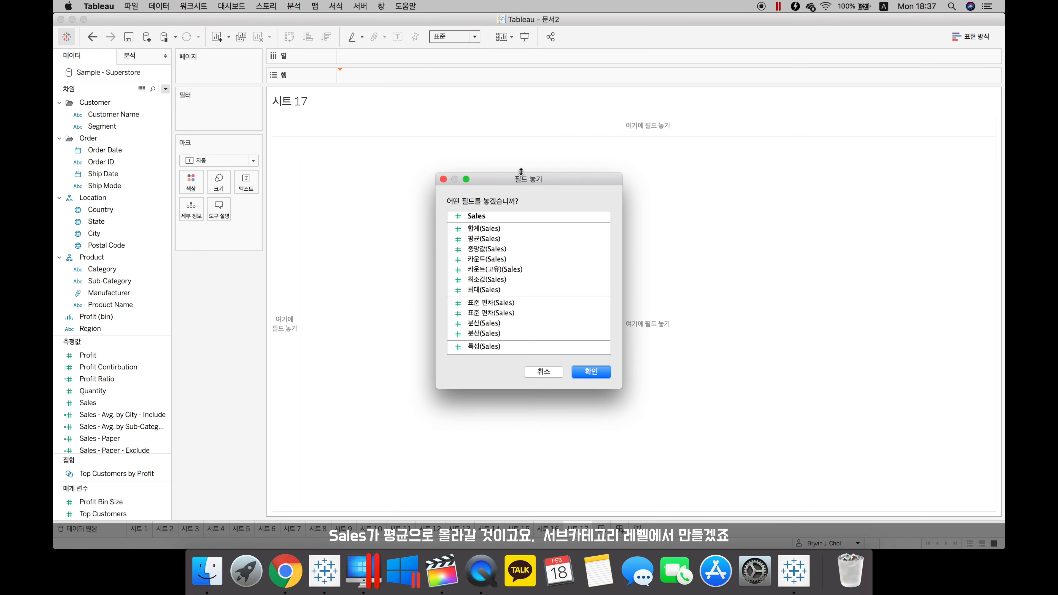
{"action": "left_click", "coordinate": [484, 239]}
{"action": "left_click", "coordinate": [590, 370]}
{"action": "mouse_move", "coordinate": [110, 280]}
{"action": "left_mouse_down"}
{"action": "mouse_move", "coordinate": [367, 77]}
{"action": "mouse_move", "coordinate": [367, 58]}
{"action": "left_mouse_up"}
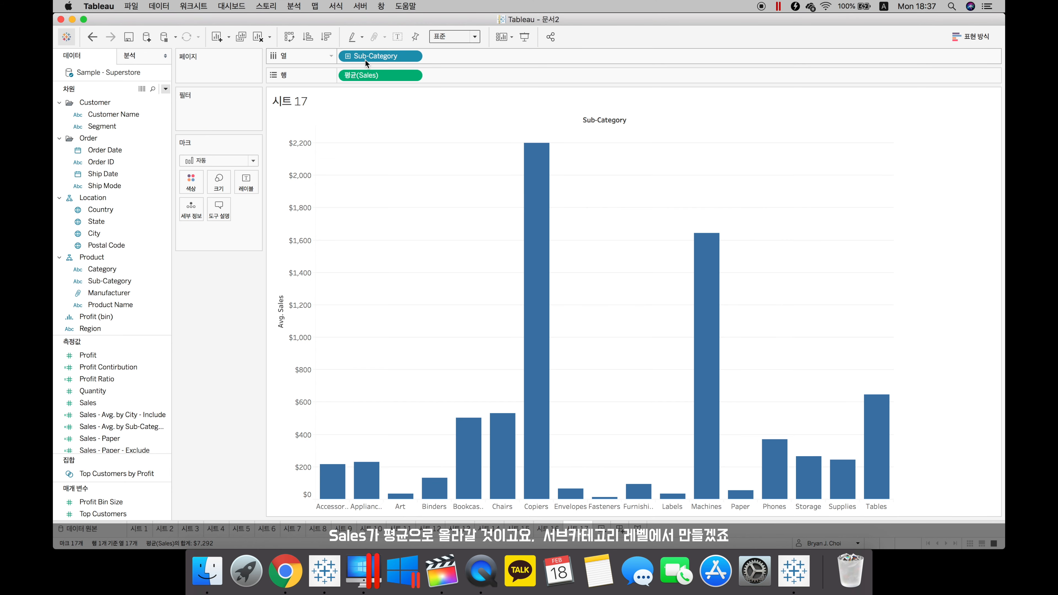
{"action": "left_click", "coordinate": [398, 37]}
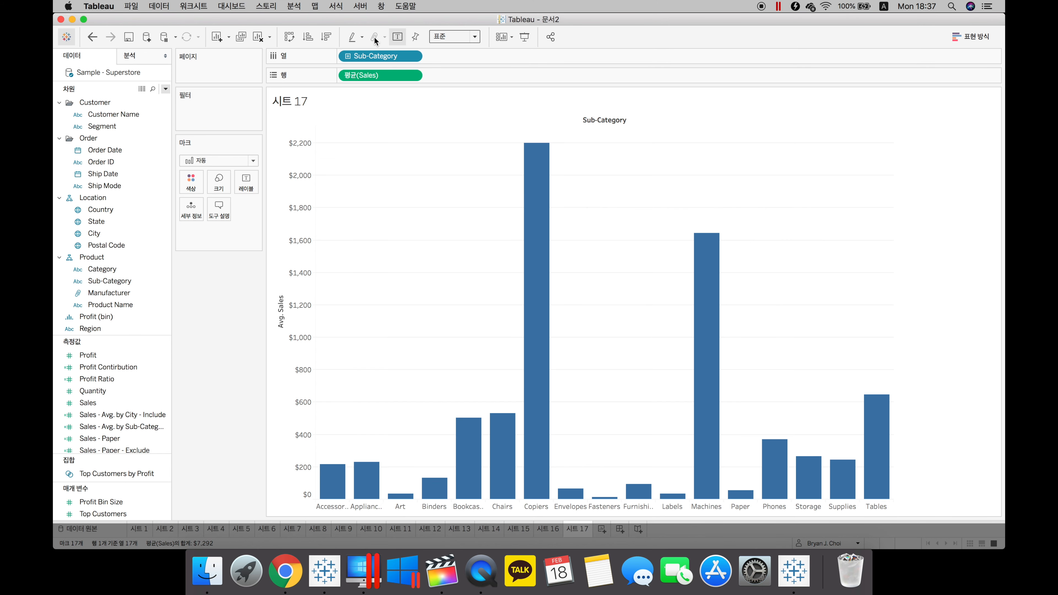
{"action": "left_click", "coordinate": [289, 36]}
{"action": "left_click", "coordinate": [454, 37]}
{"action": "left_click", "coordinate": [457, 82]}
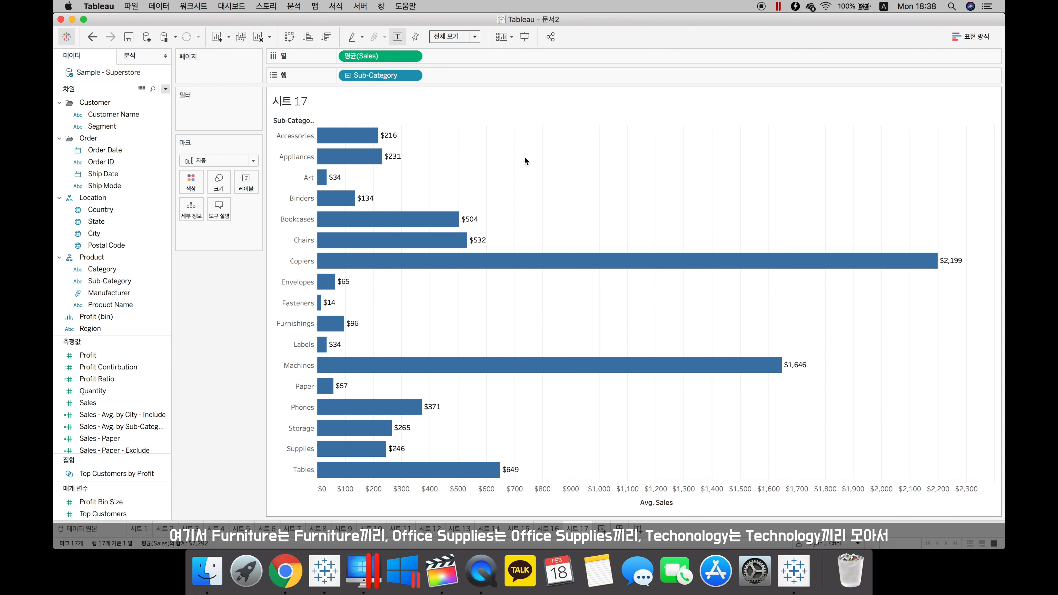
- On 시트 16, add "Sales - Avg. by Sub-Category - Fixed" to the columns beside average Sales and aggregate it as an average
{"action": "left_click", "coordinate": [548, 529]}
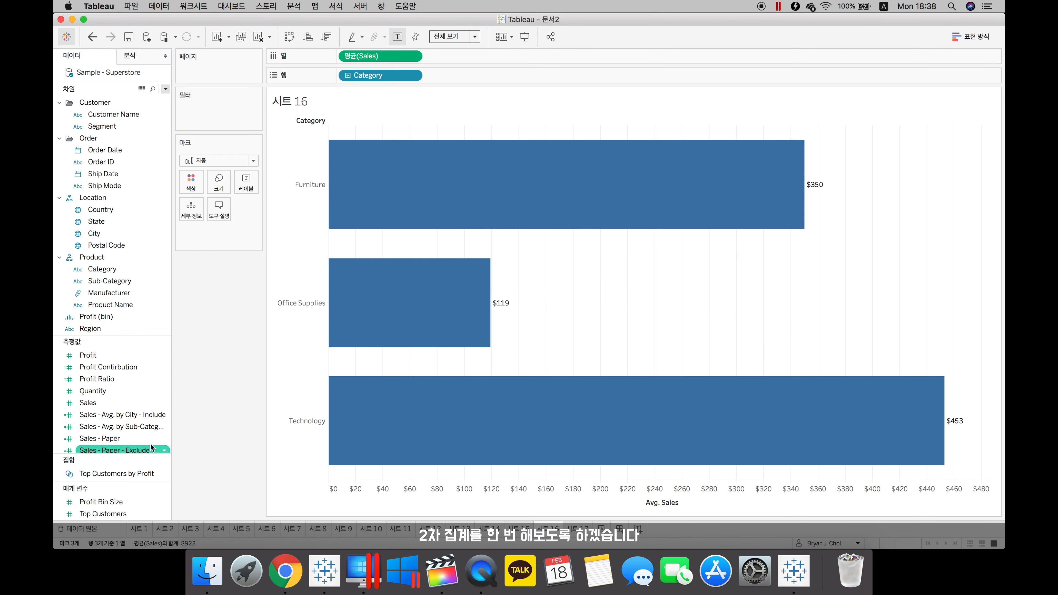
{"action": "left_click_drag", "start_coordinate": [121, 426], "coordinate": [483, 61]}
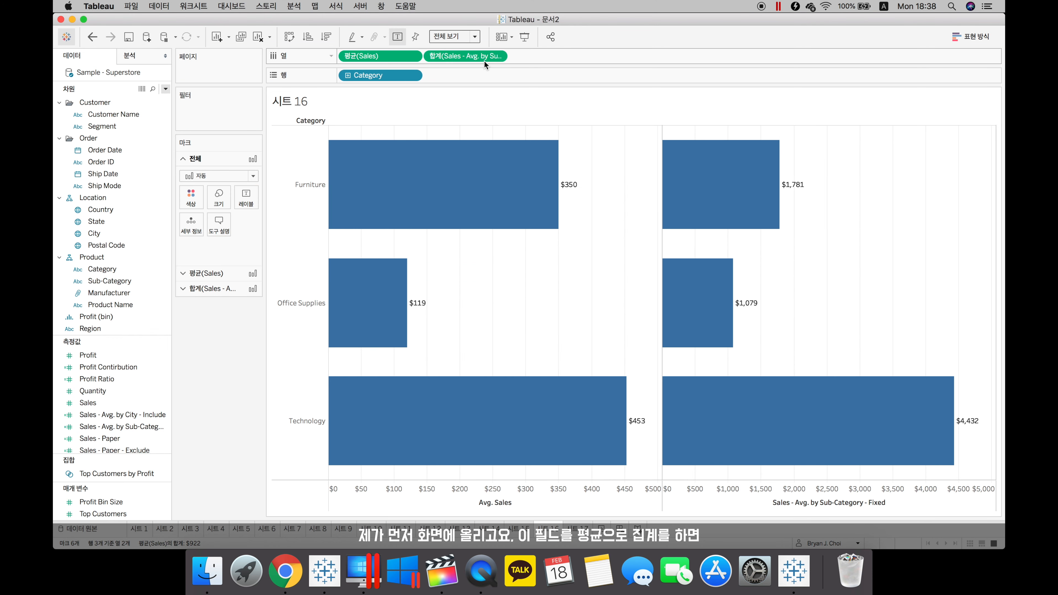
{"action": "right_click", "coordinate": [483, 61]}
{"action": "mouse_move", "coordinate": [521, 163]}
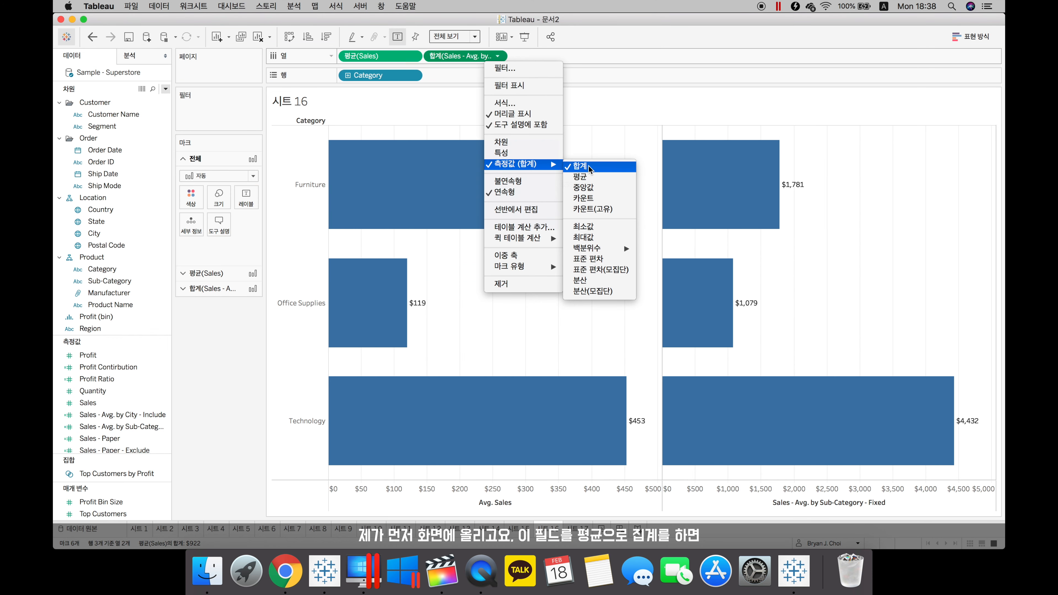
{"action": "left_click", "coordinate": [594, 176]}
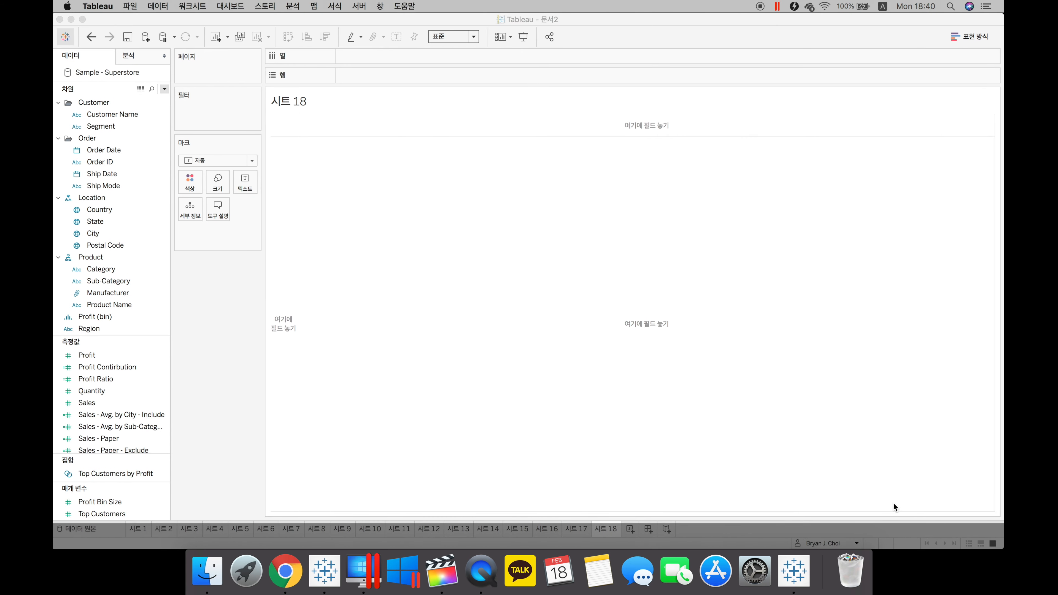
- On 시트 18, break average Sales down by State and City as labelled horizontal bars fitted to the view width
{"action": "left_click_drag", "start_coordinate": [88, 403], "coordinate": [397, 74]}
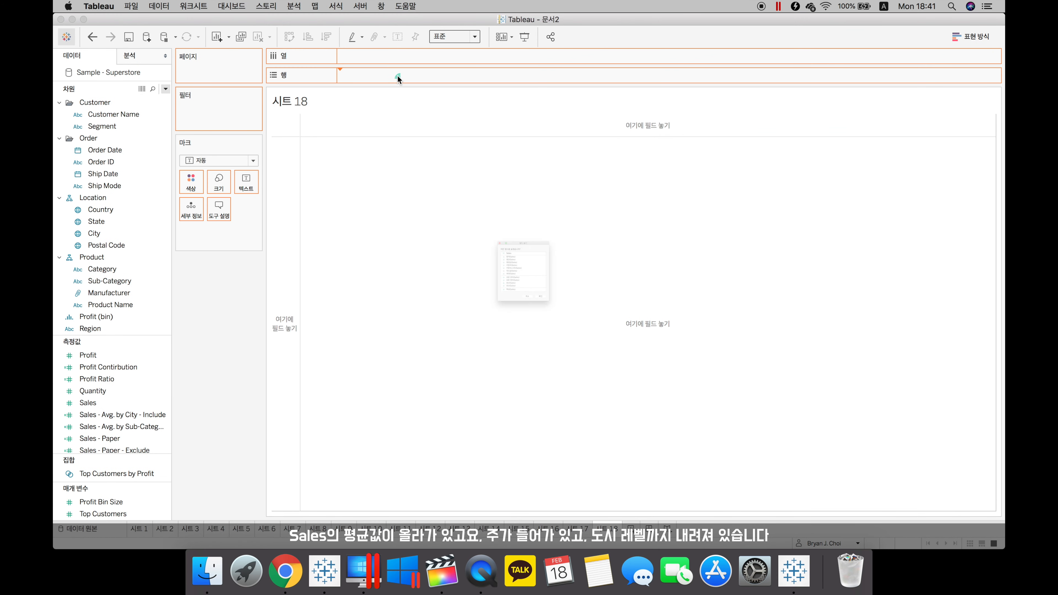
{"action": "left_click", "coordinate": [485, 239]}
{"action": "left_click", "coordinate": [589, 371]}
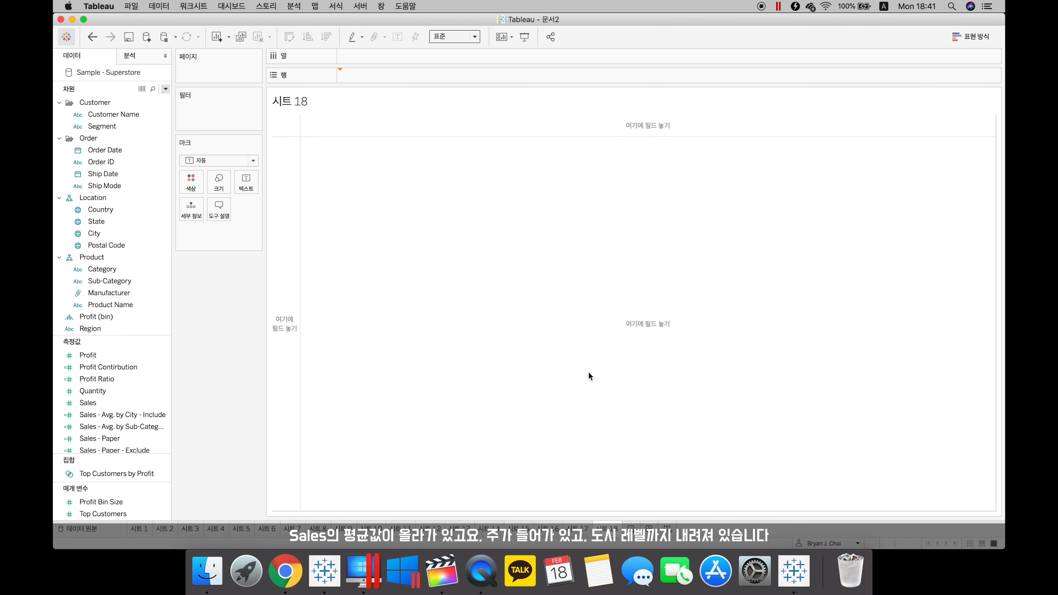
{"action": "left_click_drag", "start_coordinate": [96, 221], "coordinate": [344, 66]}
{"action": "left_click", "coordinate": [346, 57]}
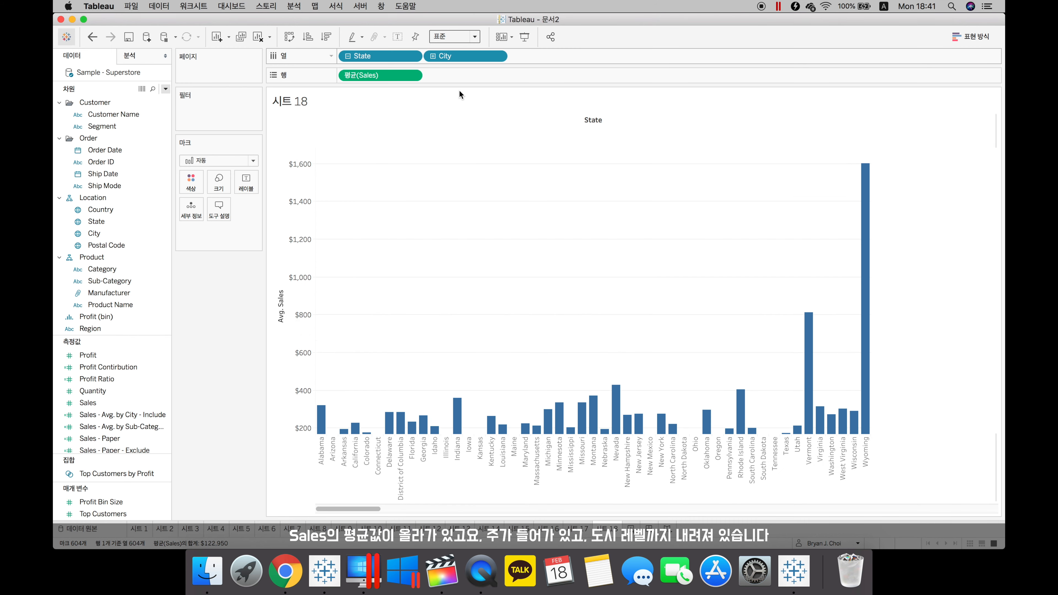
{"action": "left_click", "coordinate": [290, 38]}
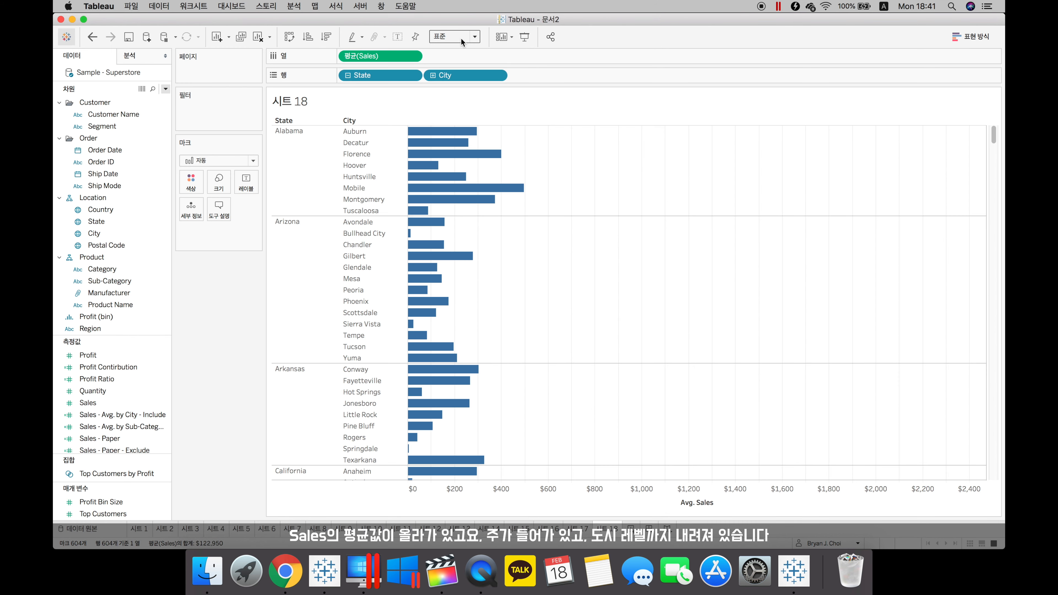
{"action": "left_click", "coordinate": [460, 37]}
{"action": "left_click", "coordinate": [438, 58]}
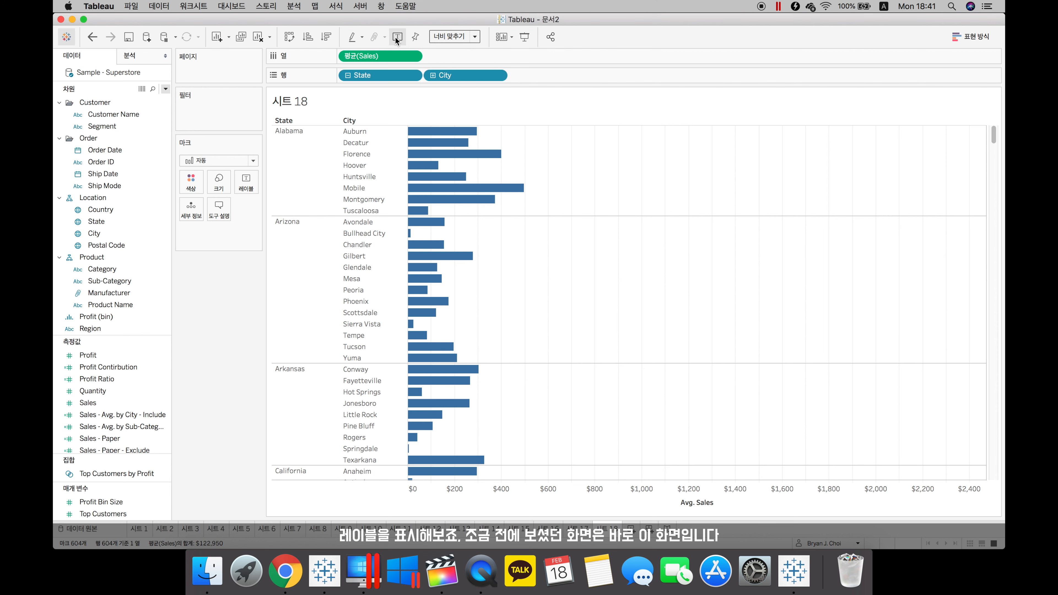
{"action": "left_click", "coordinate": [396, 37]}
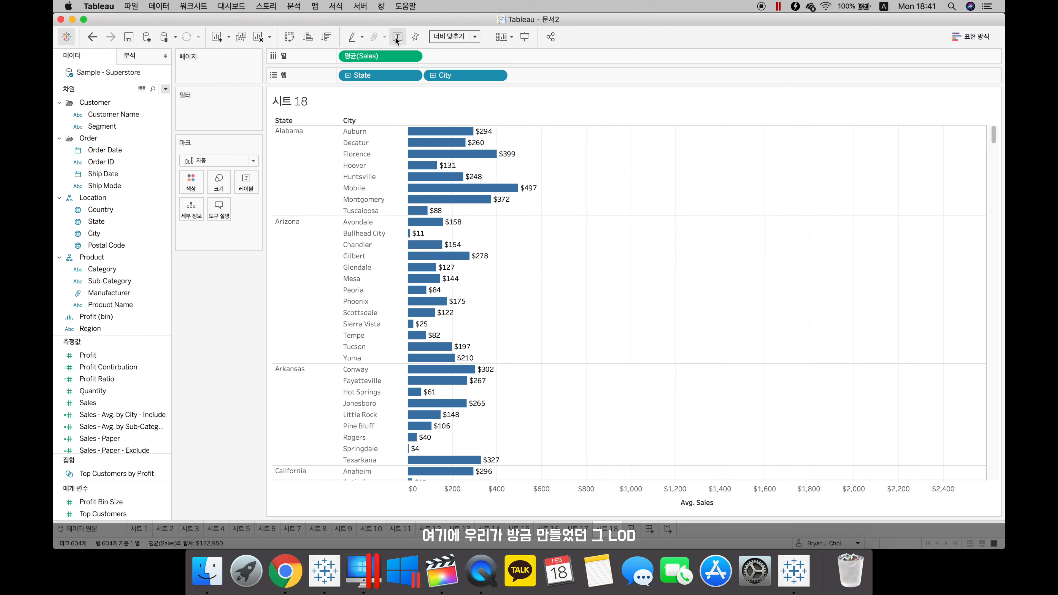
- Review the FIXED formula of "Sales - Avg. by Sub-Category - Fixed" from 시트 18 and close the editor
{"action": "left_click", "coordinate": [119, 427]}
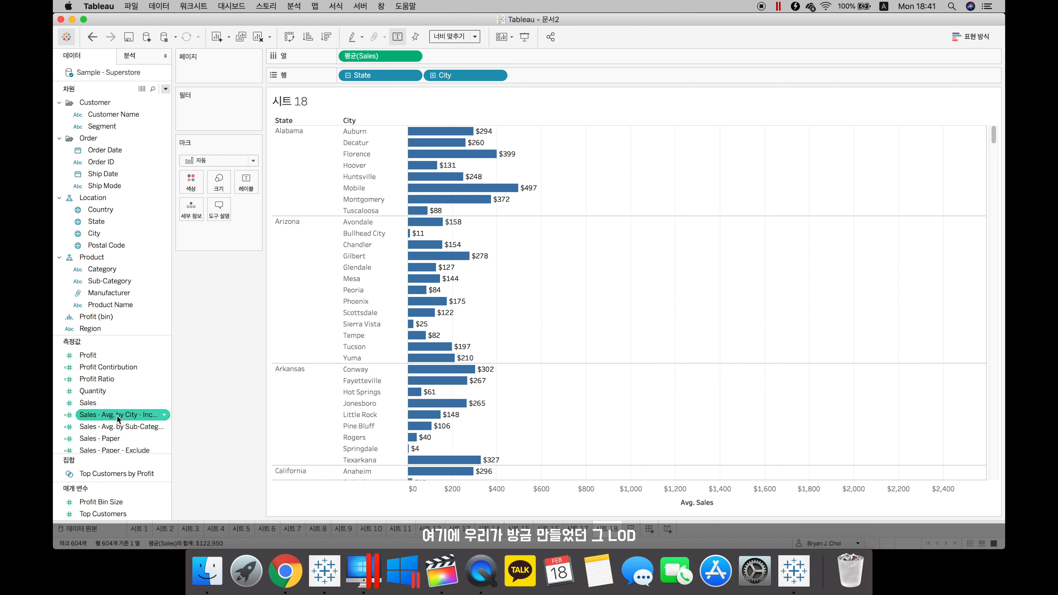
{"action": "right_click", "coordinate": [119, 427]}
{"action": "left_click", "coordinate": [141, 236]}
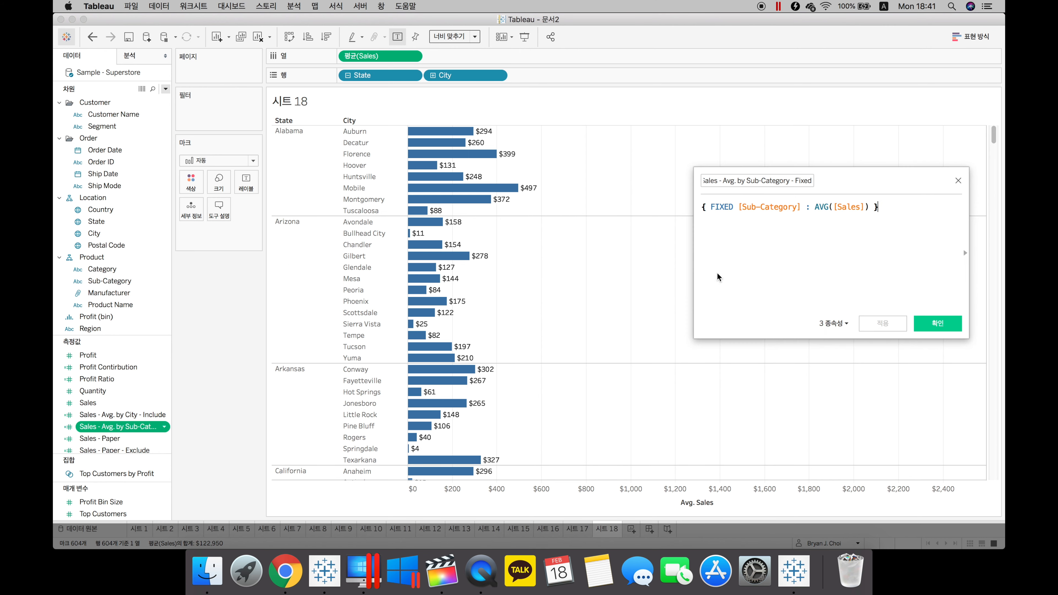
{"action": "left_click_drag", "start_coordinate": [866, 187], "coordinate": [817, 176]}
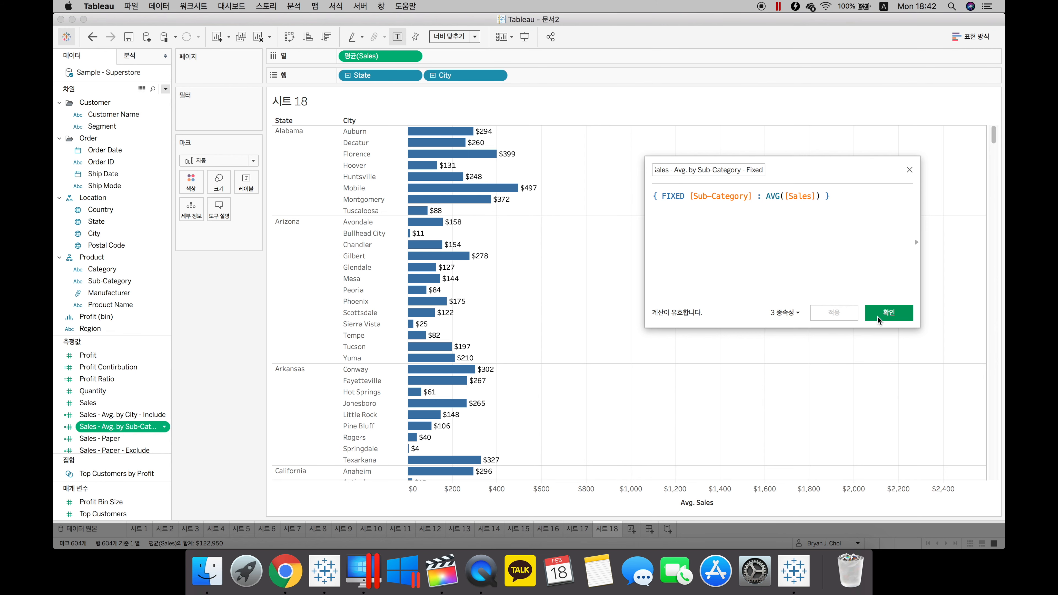
{"action": "left_click", "coordinate": [888, 312]}
- Add "Sales - Avg. by Sub-Category - Fixed" to the columns of the State and City chart and aggregate it as an average
{"action": "left_click_drag", "start_coordinate": [120, 427], "coordinate": [456, 58]}
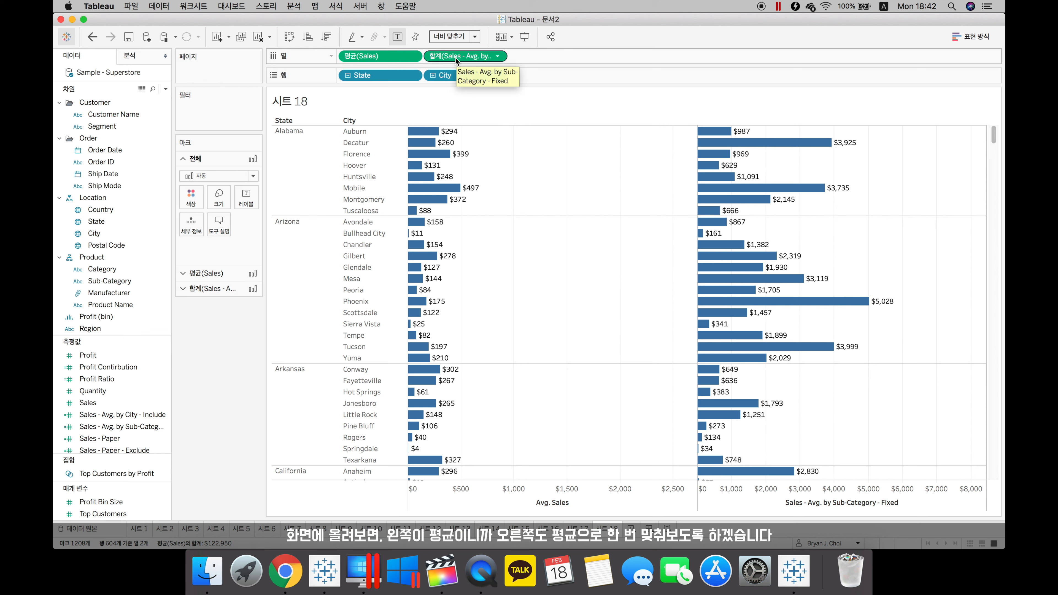
{"action": "right_click", "coordinate": [456, 59]}
{"action": "mouse_move", "coordinate": [513, 160]}
{"action": "left_click", "coordinate": [558, 173]}
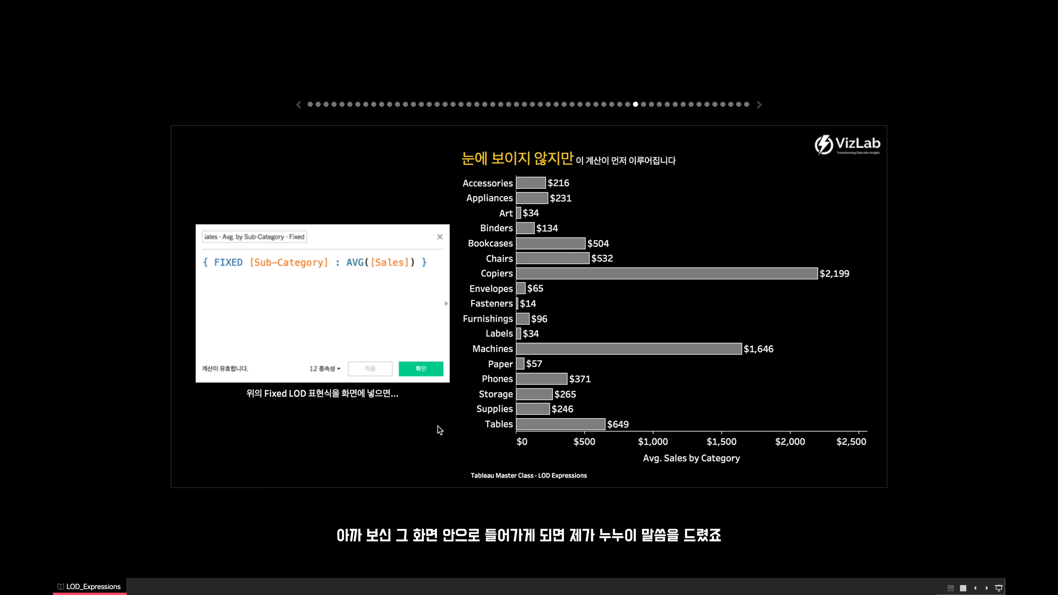
- Return from the slides to the workbook and add Sub-Category to the rows of 시트 18 after City
{"action": "key", "text": "ctrl+Left"}
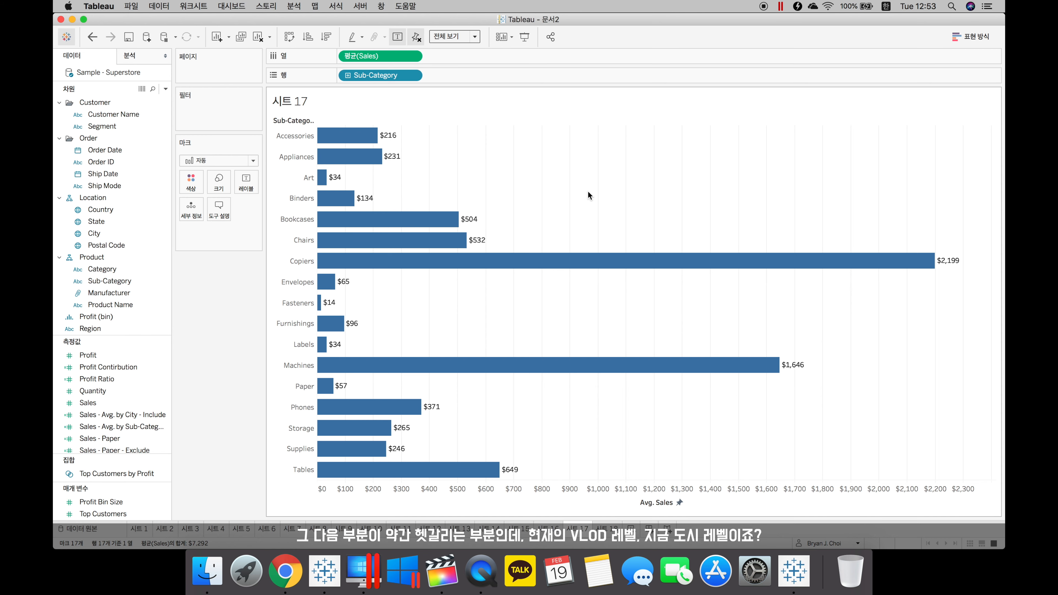
{"action": "left_click", "coordinate": [607, 529]}
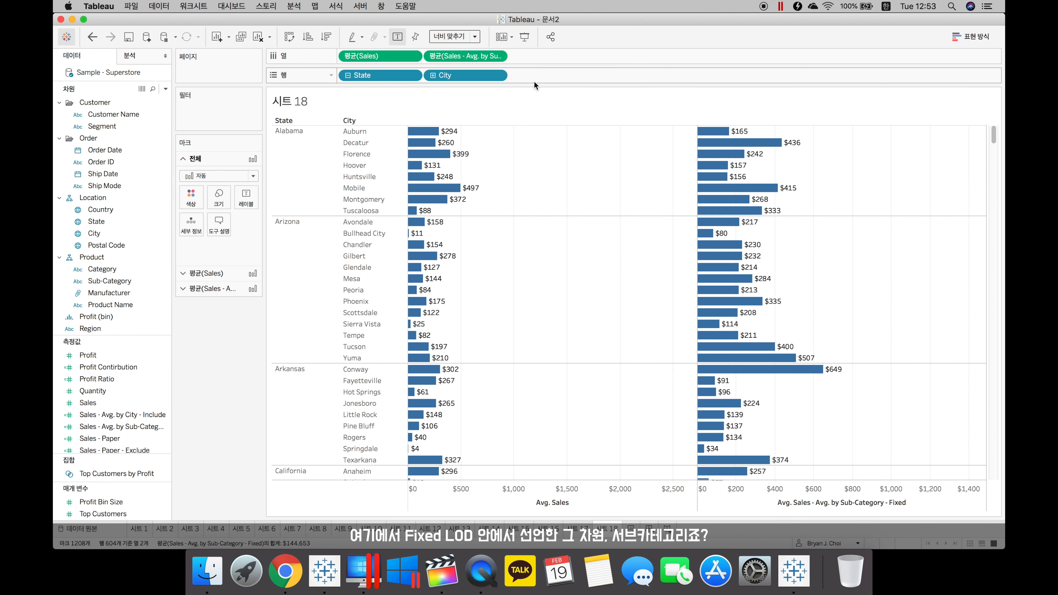
{"action": "left_click_drag", "start_coordinate": [109, 281], "coordinate": [558, 72]}
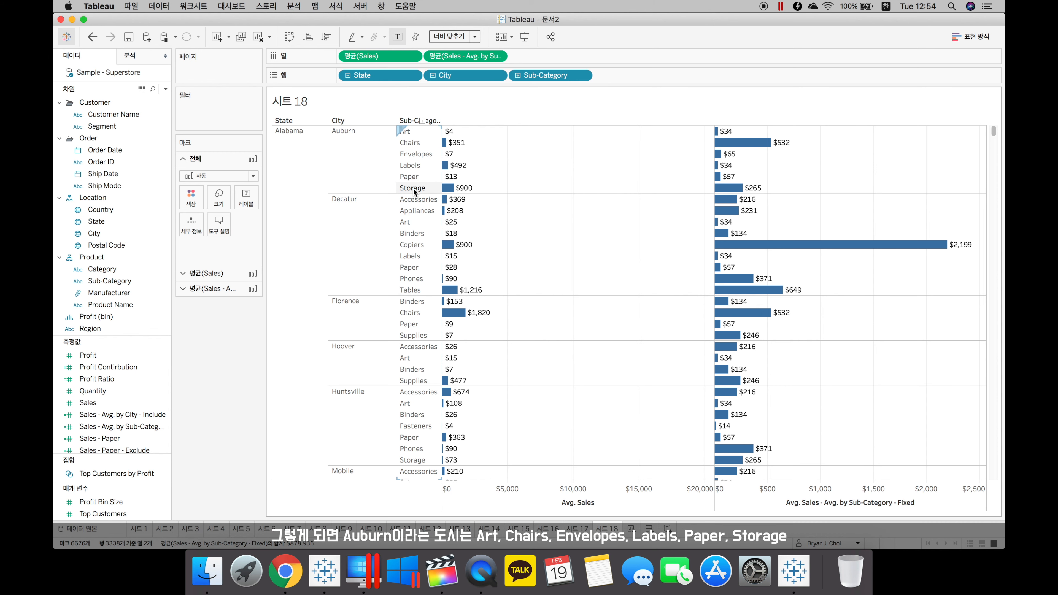
- On 시트 17, select the Art, Chairs, Envelopes, Labels, Paper and Storage bars together to examine their average Sales
{"action": "left_click", "coordinate": [577, 528]}
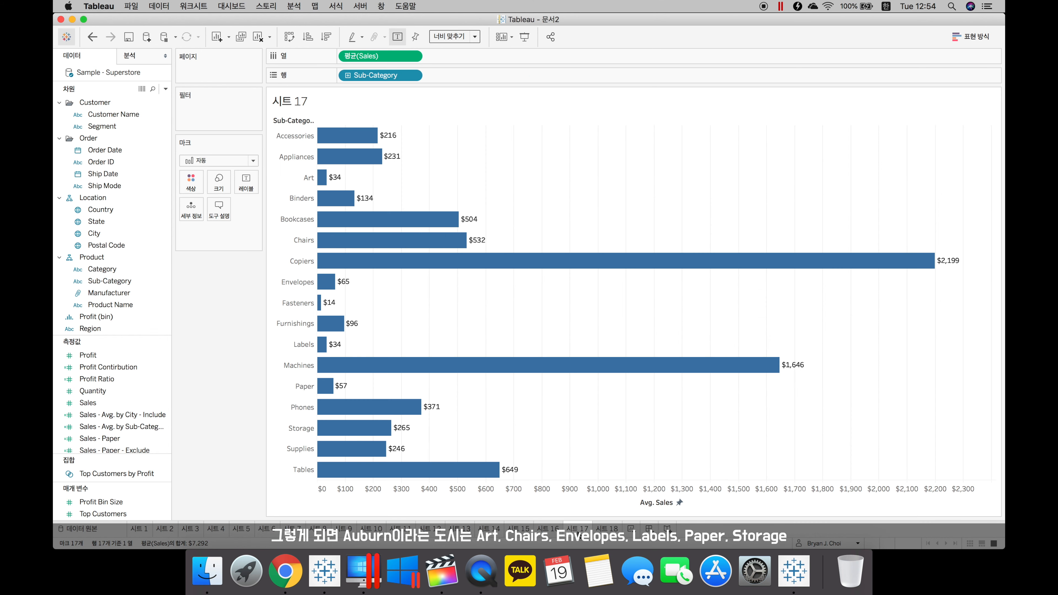
{"action": "left_click", "coordinate": [322, 177]}
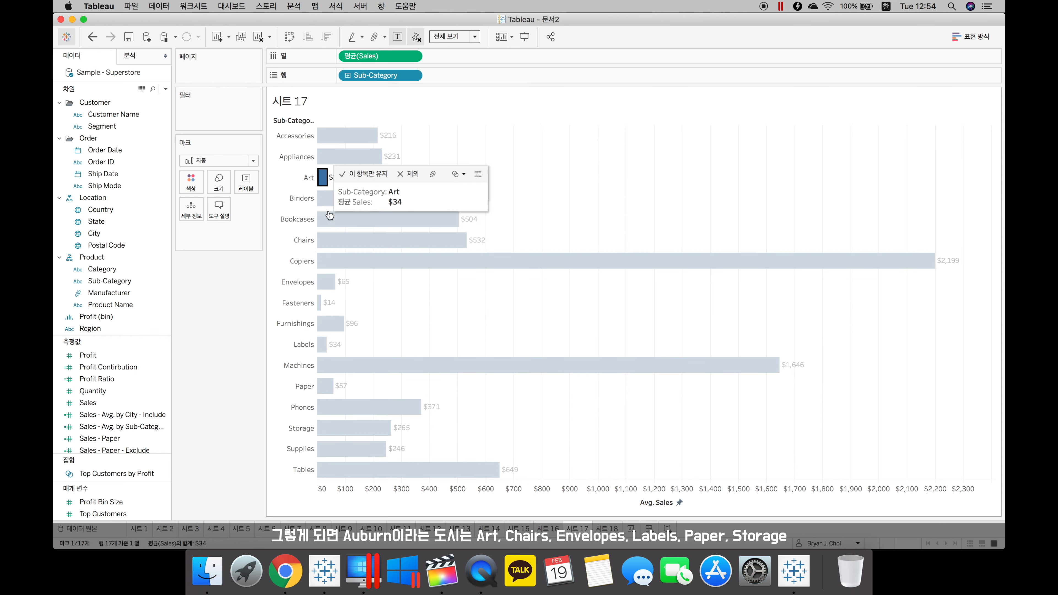
{"action": "left_click", "coordinate": [331, 242], "text": "super"}
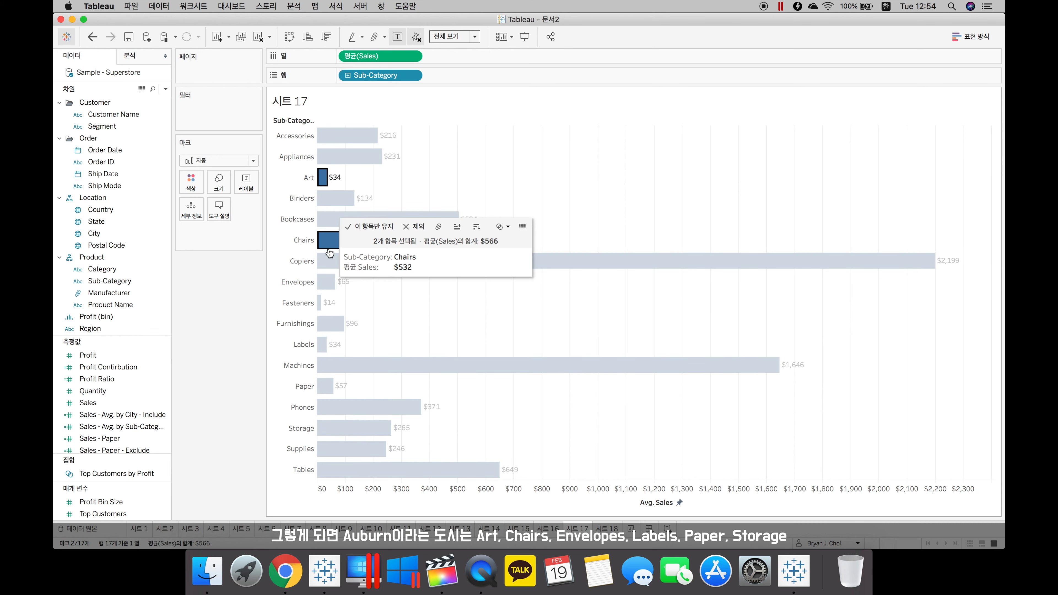
{"action": "left_click", "coordinate": [332, 283], "text": "super"}
{"action": "left_click", "coordinate": [322, 344], "text": "super"}
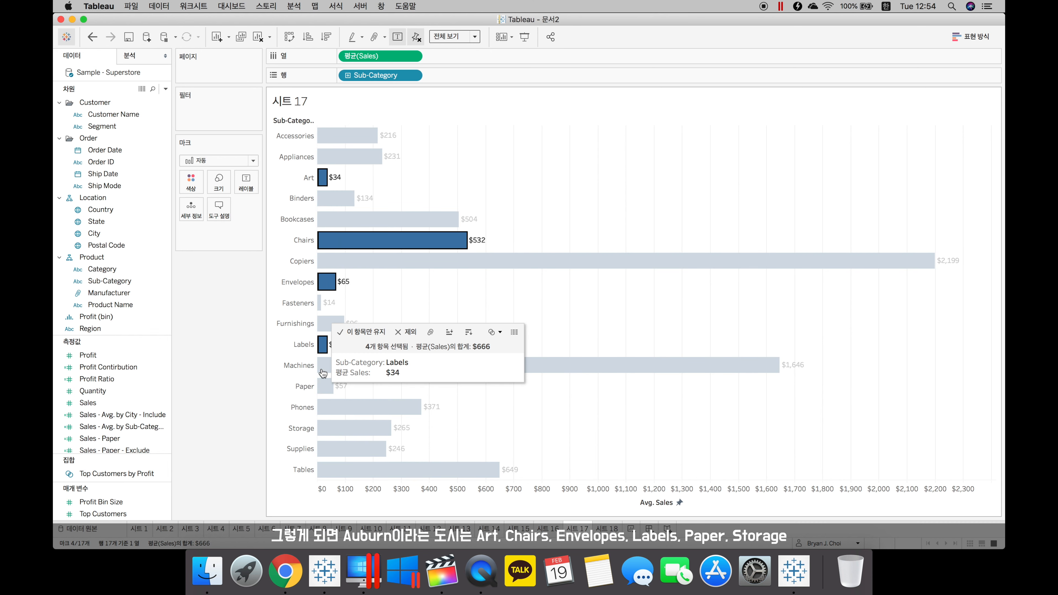
{"action": "left_click", "coordinate": [325, 386], "text": "super"}
{"action": "left_click", "coordinate": [341, 433], "text": "super"}
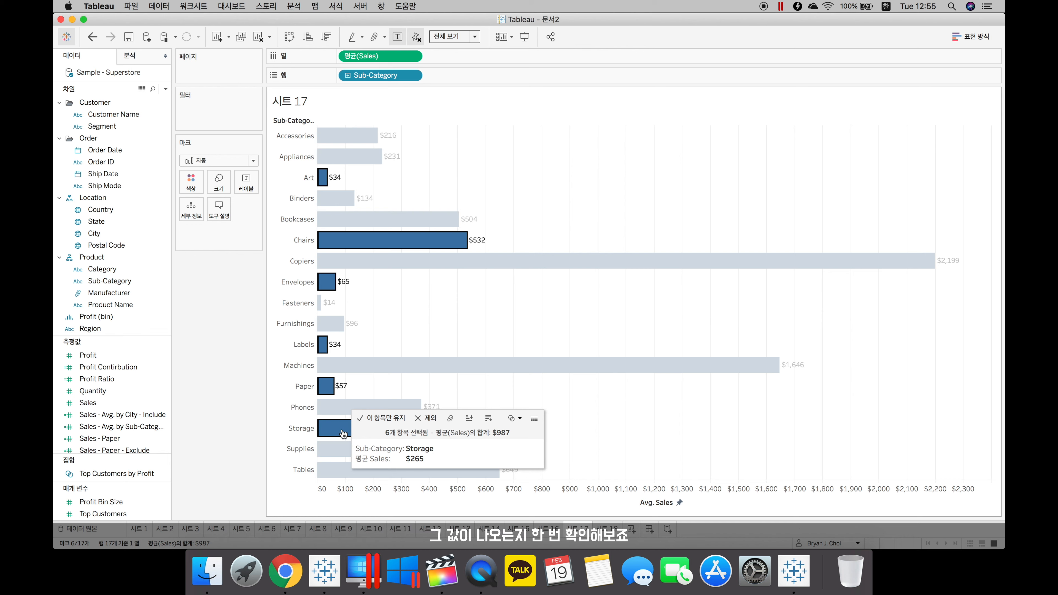
- Remove Sub-Category from the rows of 시트 18 and check Auburn's fixed average at city level
{"action": "left_click", "coordinate": [607, 528]}
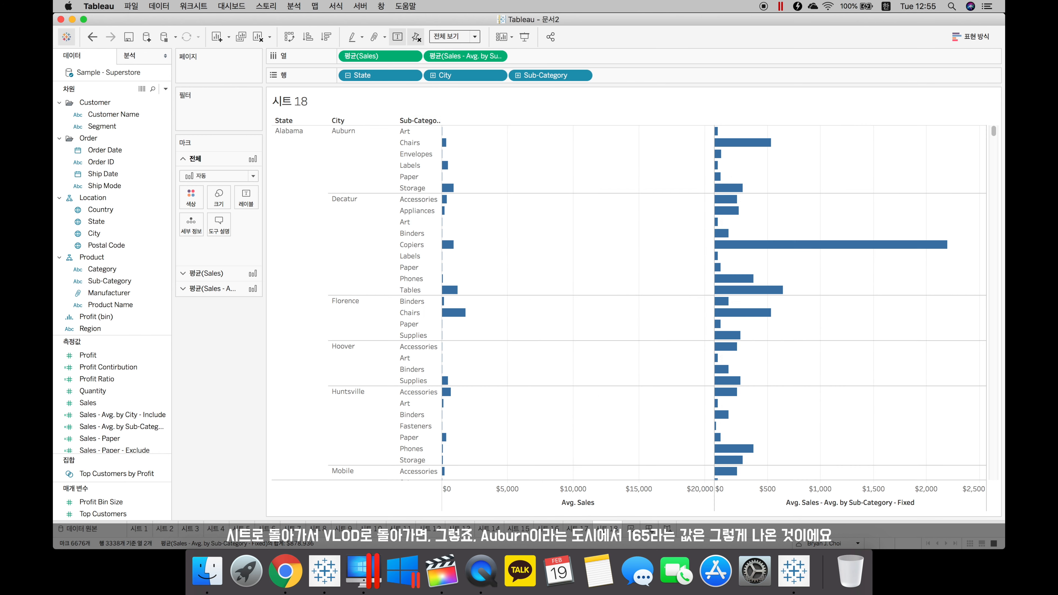
{"action": "left_click_drag", "start_coordinate": [550, 75], "coordinate": [606, 16]}
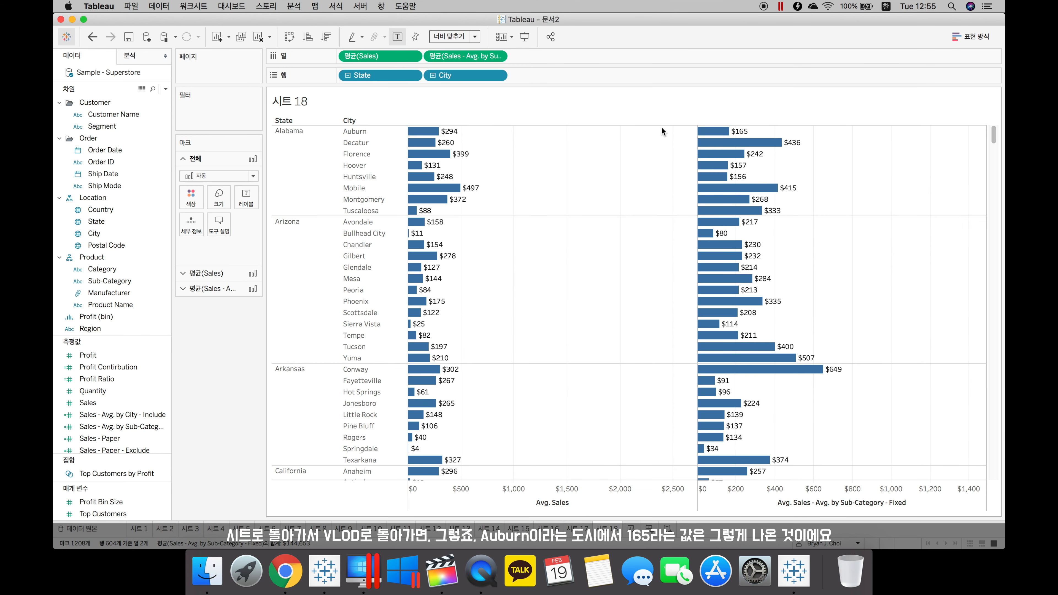
{"action": "mouse_move", "coordinate": [726, 133]}
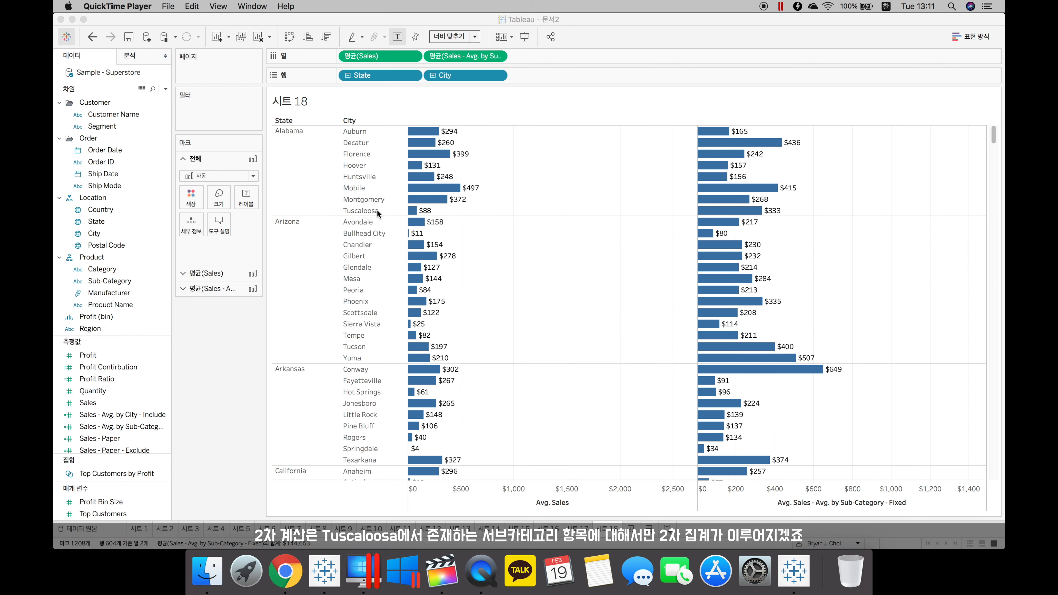
- Add Sub-Category to the rows of 시트 18 after City, and select the Binders and Chairs bars together on 시트 17
{"action": "left_click_drag", "start_coordinate": [109, 281], "coordinate": [584, 79]}
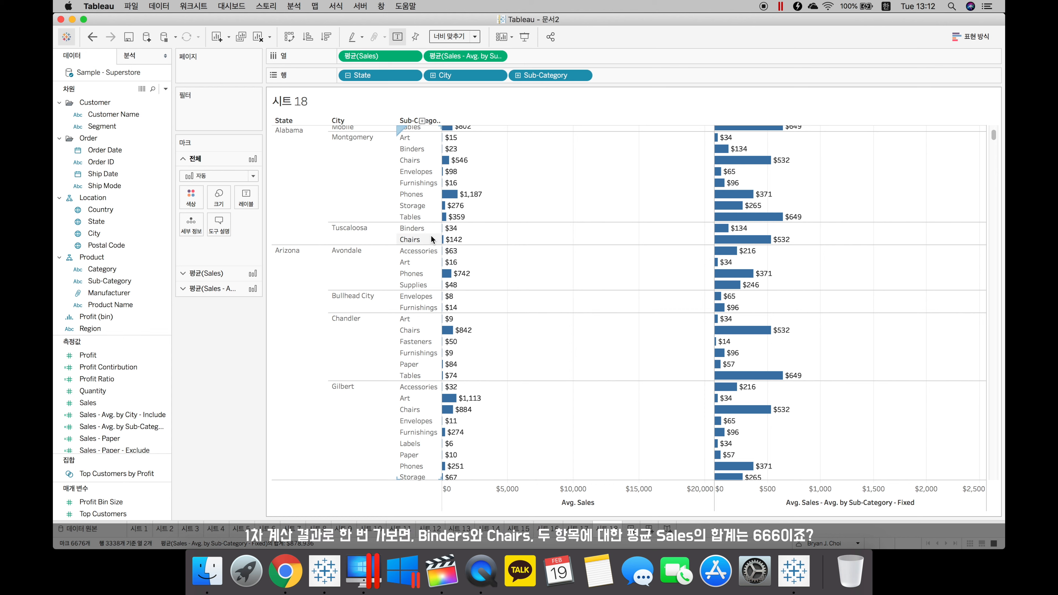
{"action": "left_click", "coordinate": [577, 528]}
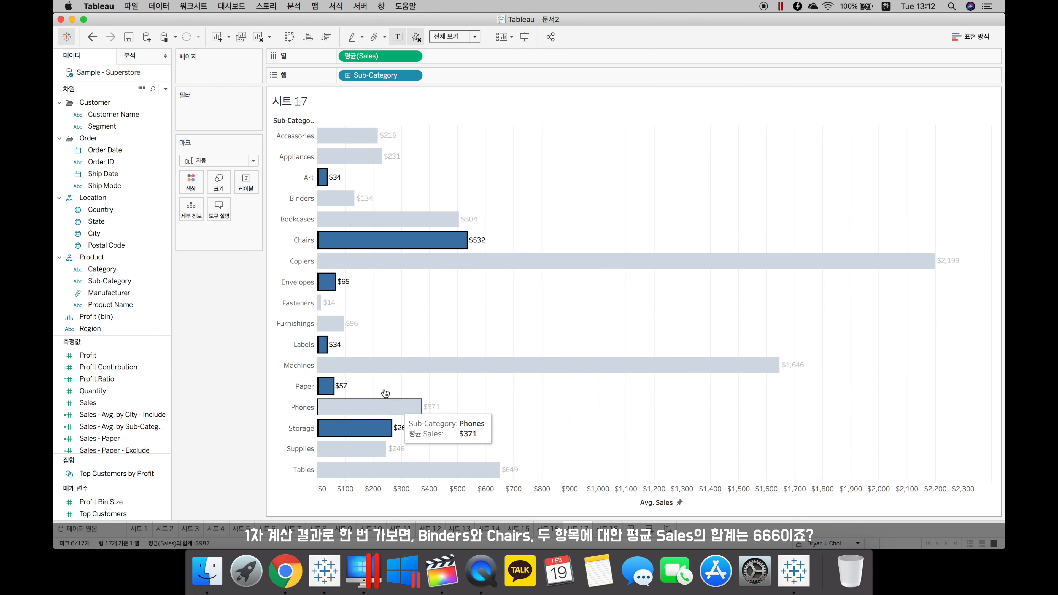
{"action": "left_click", "coordinate": [341, 199]}
{"action": "left_click", "coordinate": [341, 239], "text": "super"}
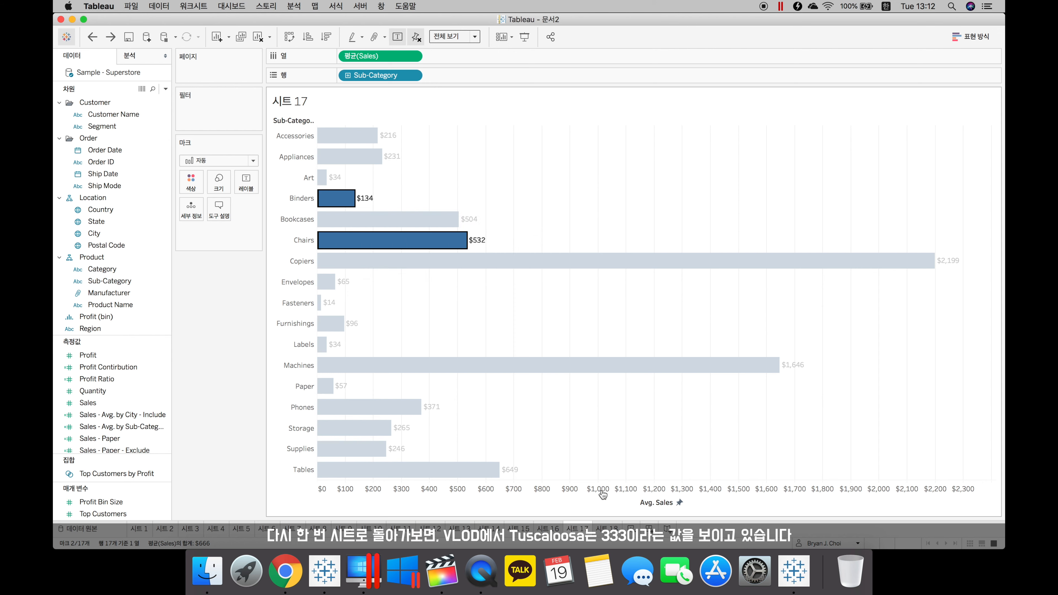
- Return to 시트 18 and check Tuscaloosa's fixed average of Sales by Sub-Category at city level
{"action": "left_click", "coordinate": [603, 528]}
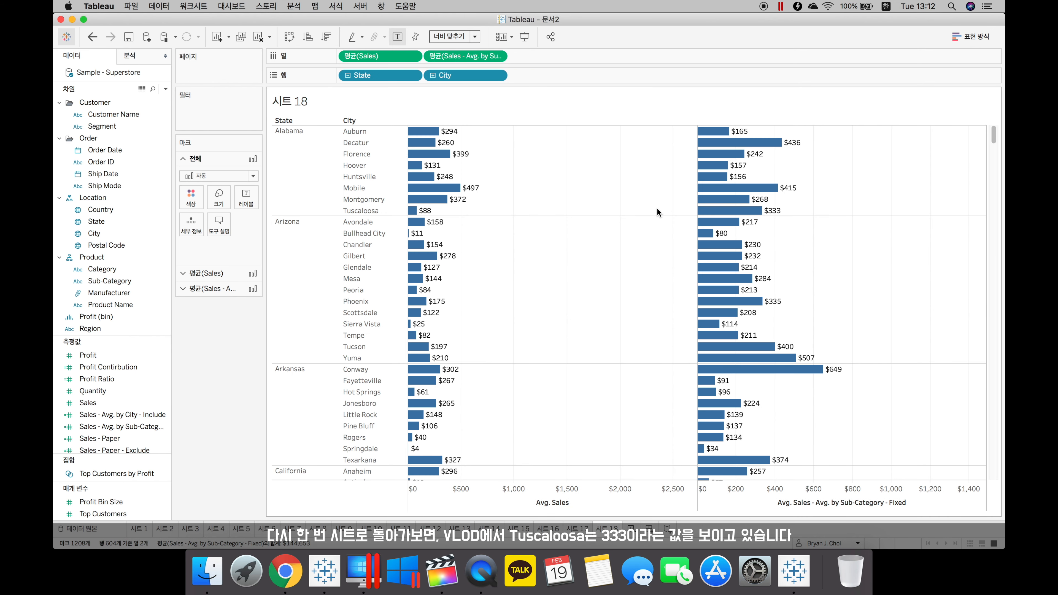
{"action": "mouse_move", "coordinate": [737, 213]}
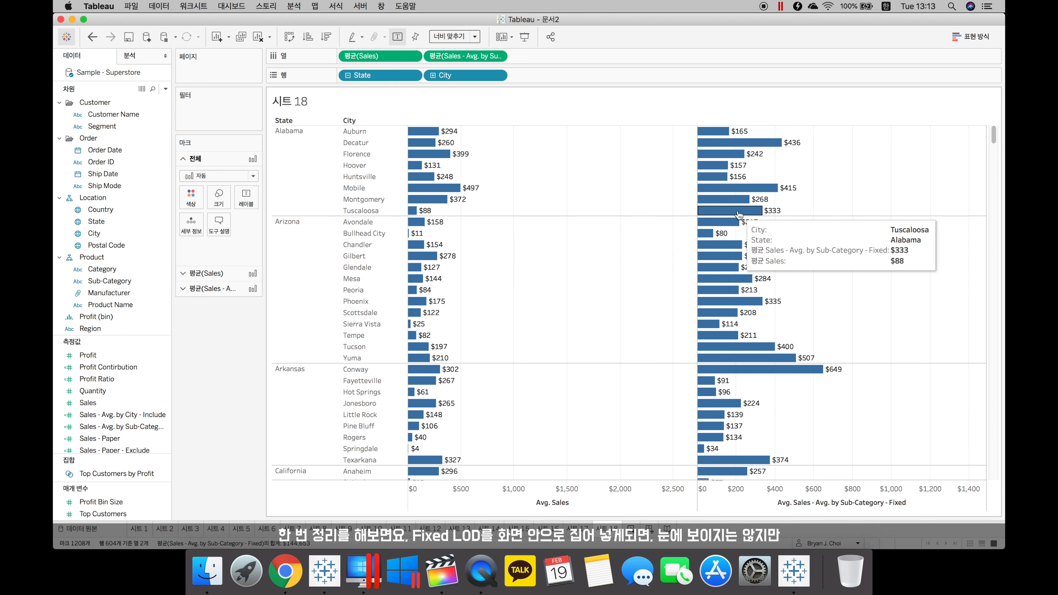
- Switch to the slides and page forward through the re-aggregation explanation to the Case 2 Fixed LOD summary
{"action": "key", "text": "ctrl+Right"}
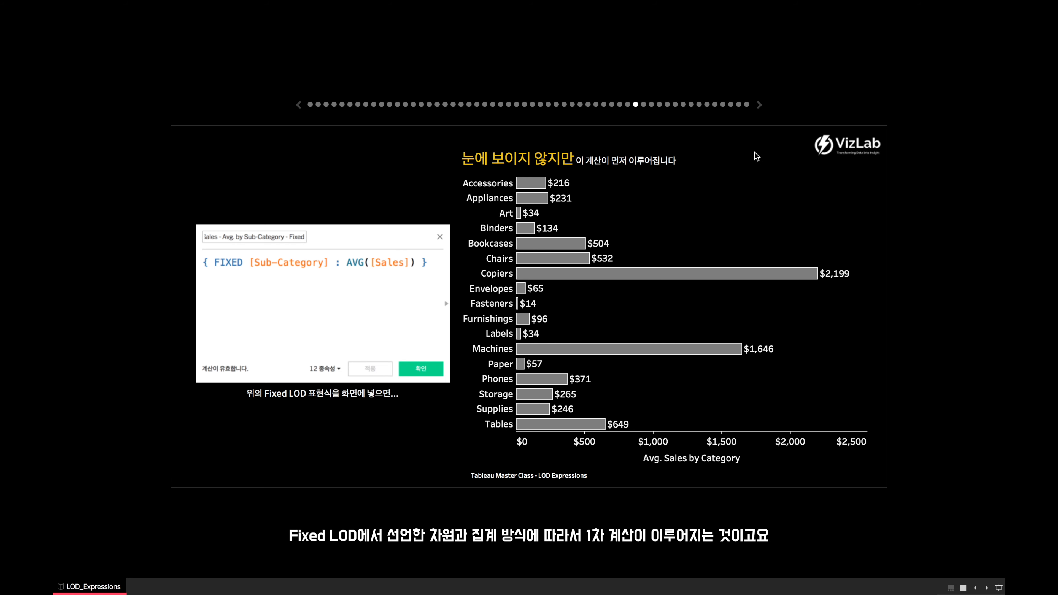
{"action": "left_click", "coordinate": [758, 106]}
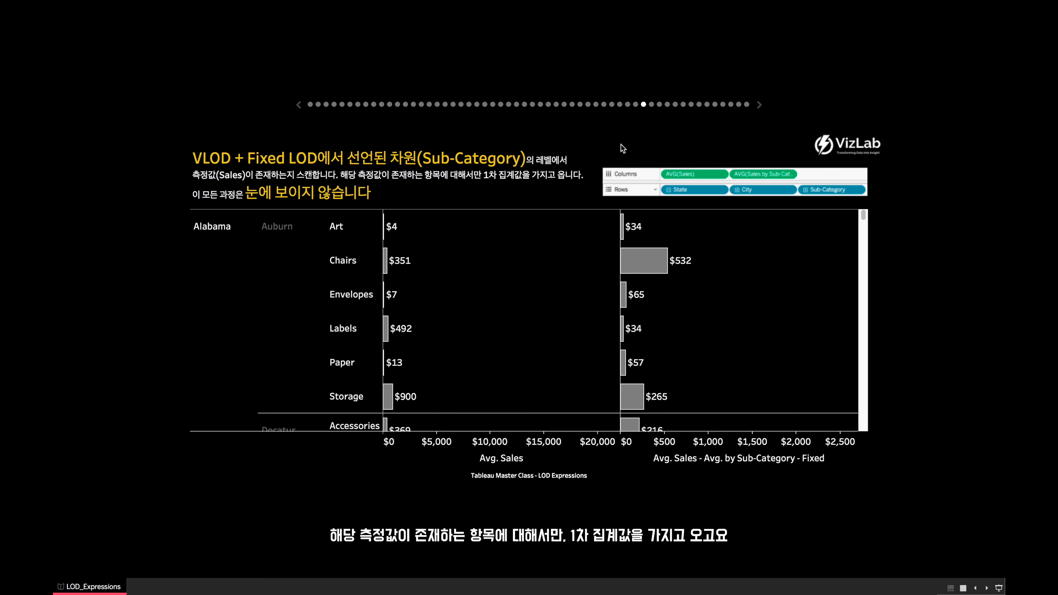
{"action": "key", "text": "Right"}
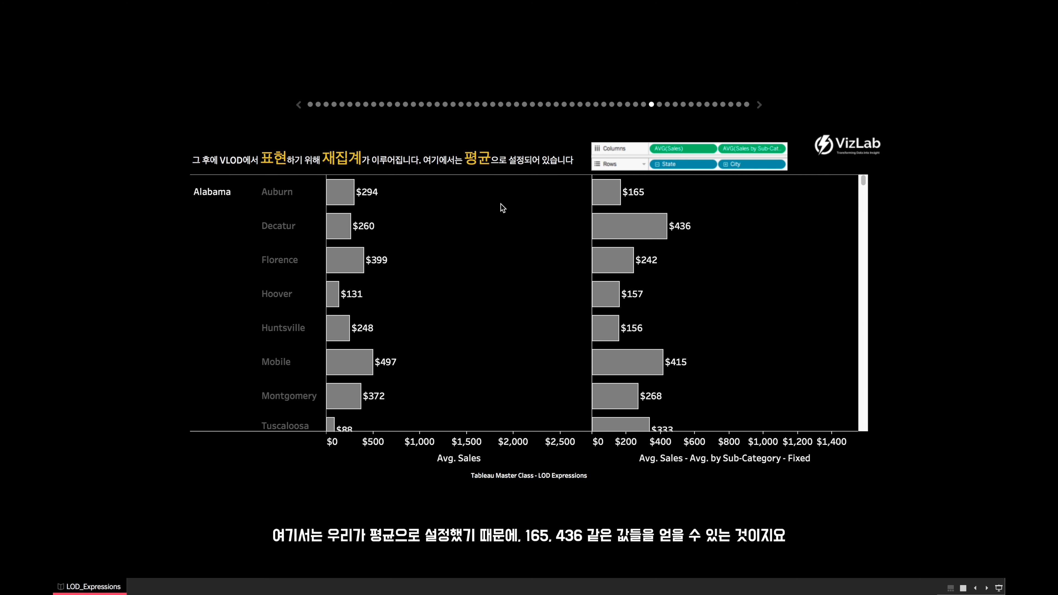
{"action": "mouse_move", "coordinate": [653, 229]}
{"action": "key", "text": "Right"}
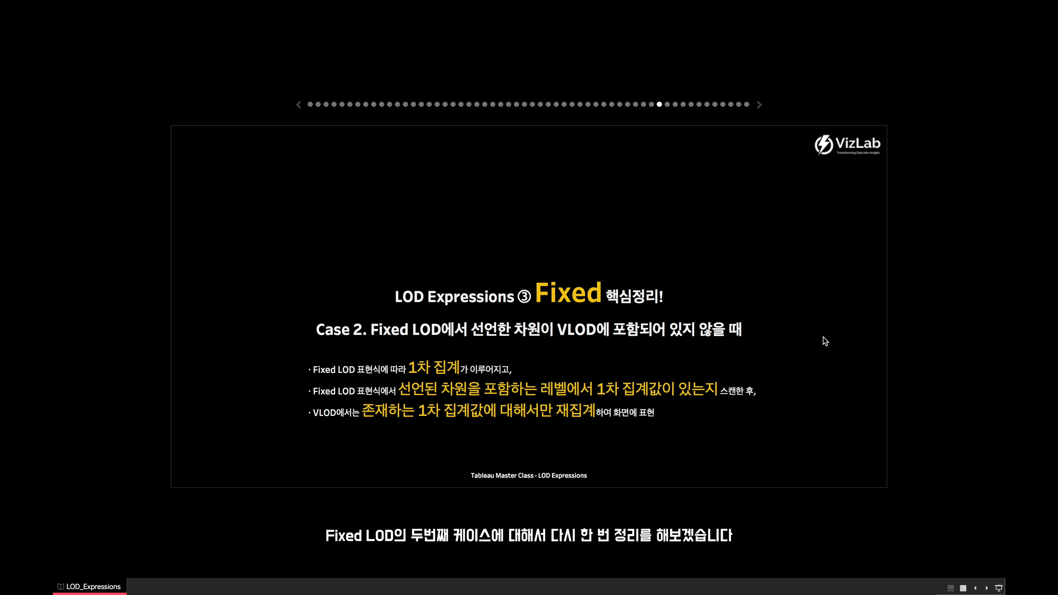
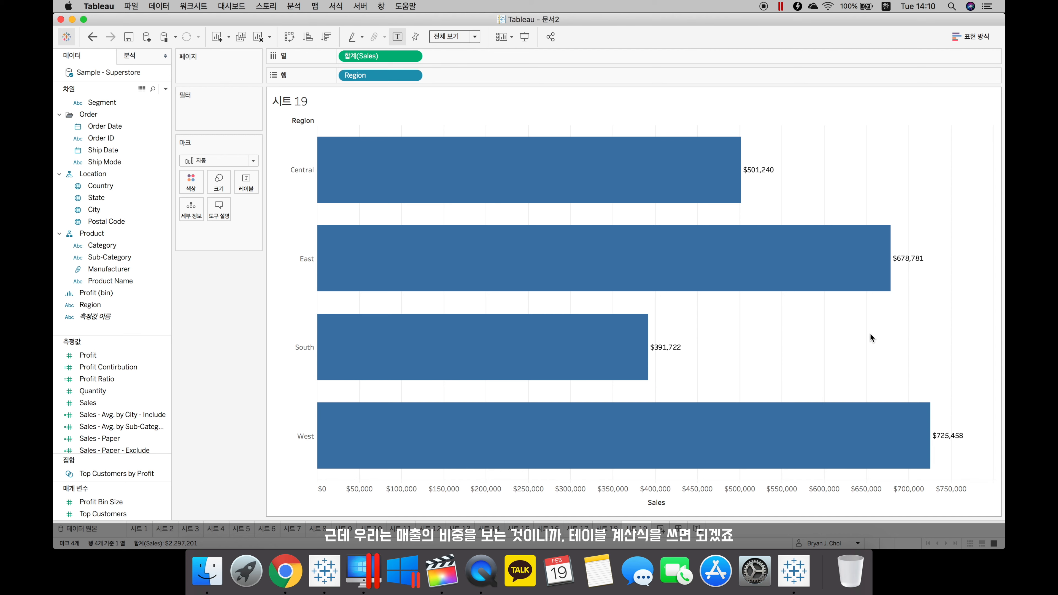
- Turn the Sales sum on 시트 19 into a percent-of-total table calculation computed across, so each Region totals 100%
{"action": "right_click", "coordinate": [366, 59]}
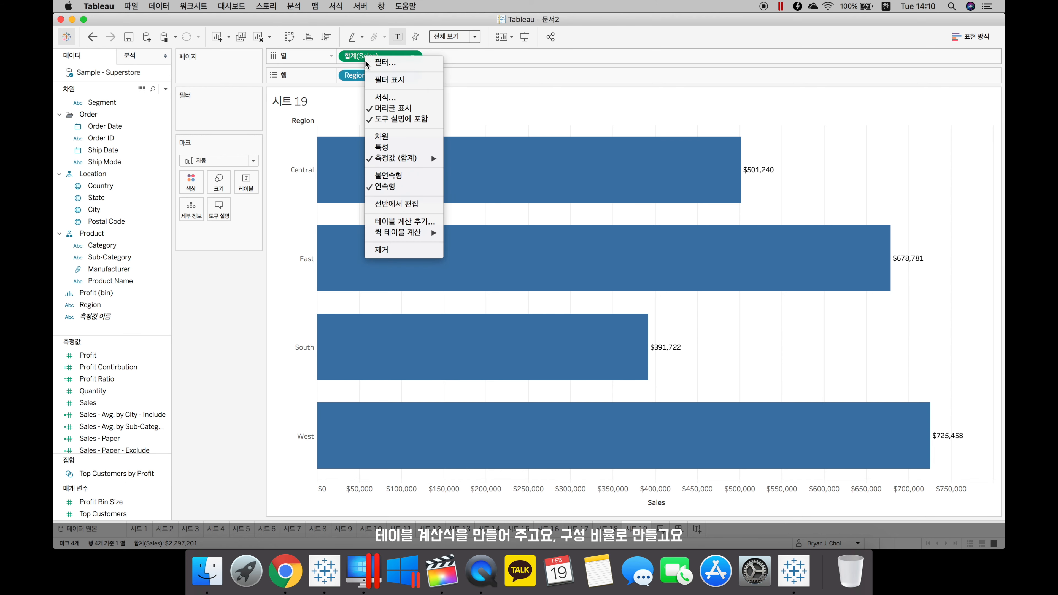
{"action": "mouse_move", "coordinate": [400, 232]}
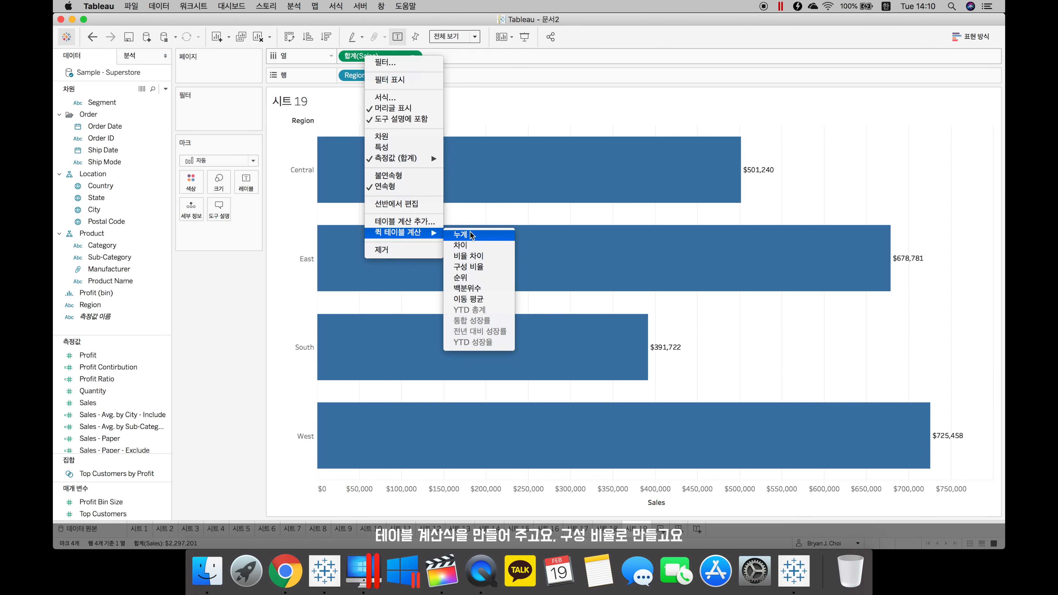
{"action": "left_click", "coordinate": [474, 267]}
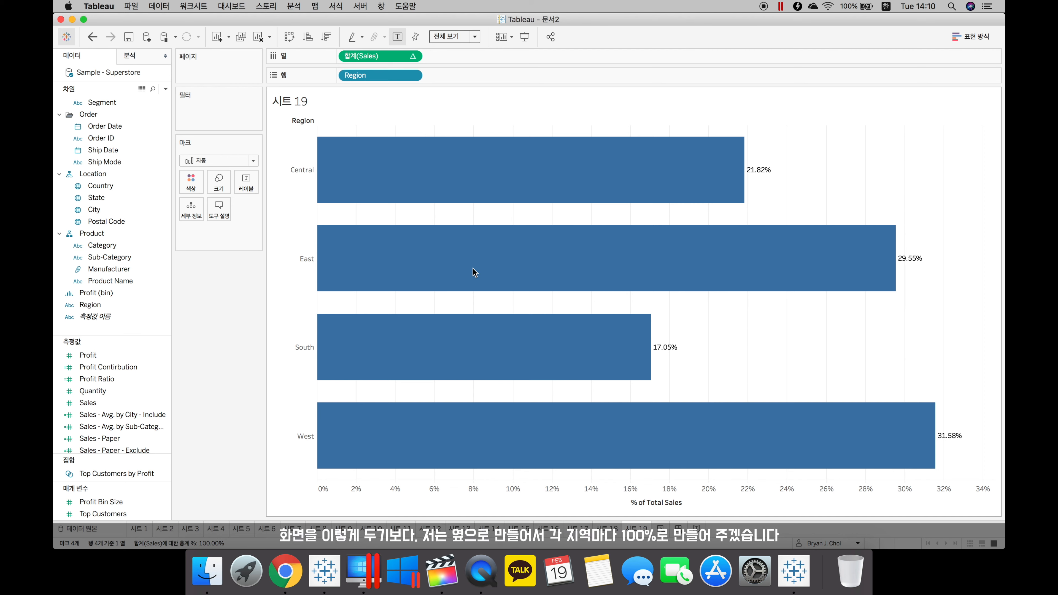
{"action": "left_click", "coordinate": [412, 56]}
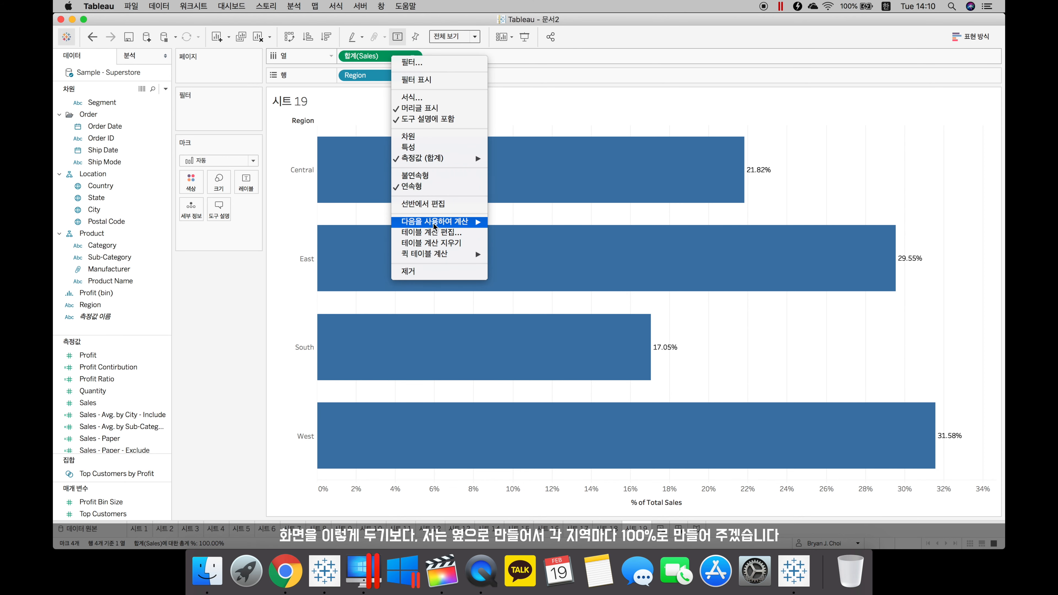
{"action": "mouse_move", "coordinate": [433, 226]}
{"action": "left_click", "coordinate": [545, 225]}
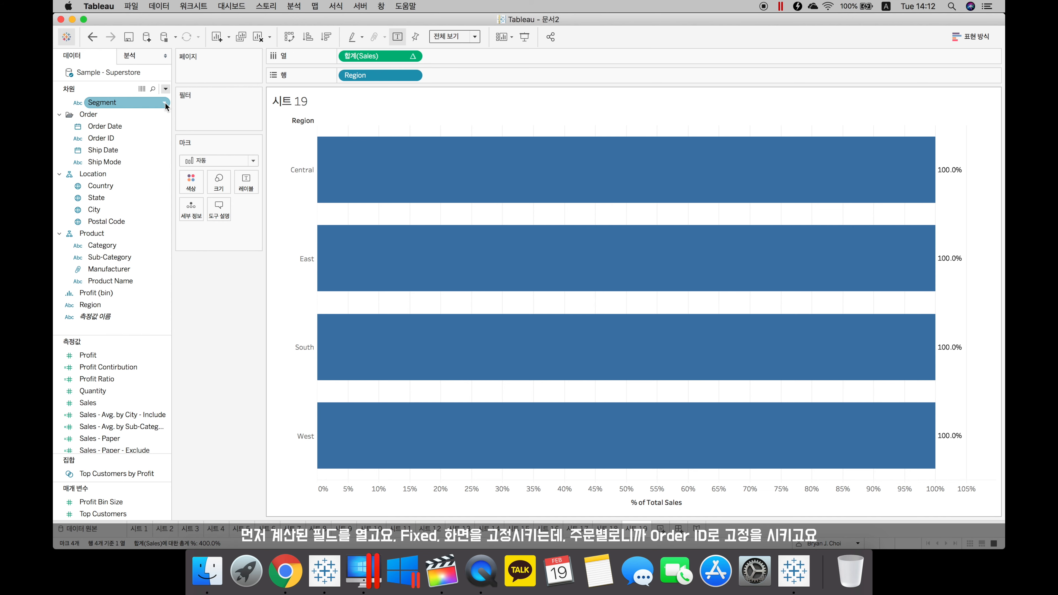
- Create a calculated field with the formula { FIXED [Order ID] : SUM([Profit]) > 0 }
{"action": "left_click", "coordinate": [165, 89]}
{"action": "left_click", "coordinate": [151, 101]}
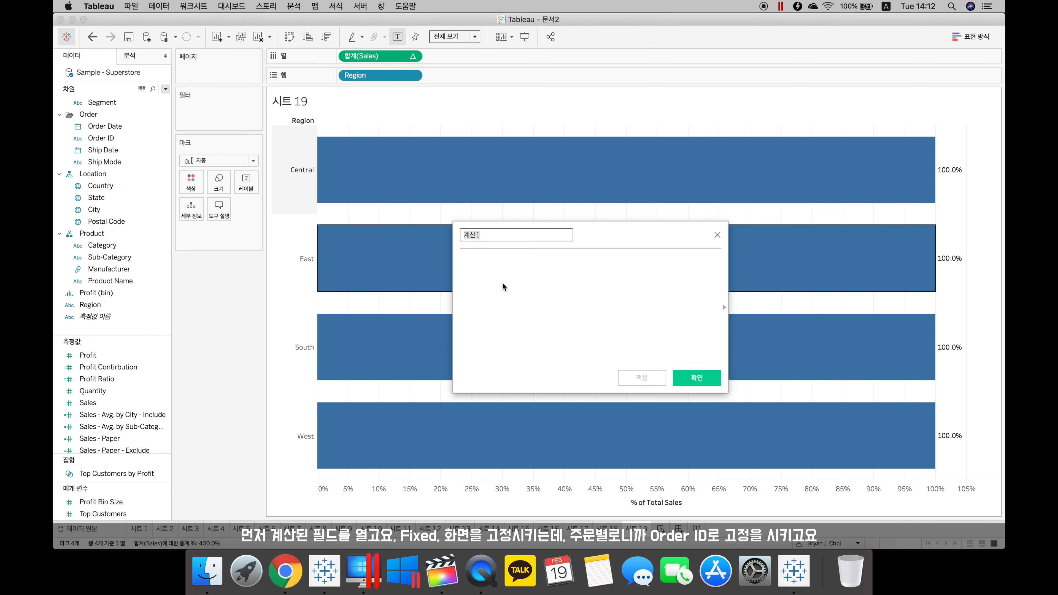
{"action": "type", "text": "fix"}
{"action": "key", "text": "Return"}
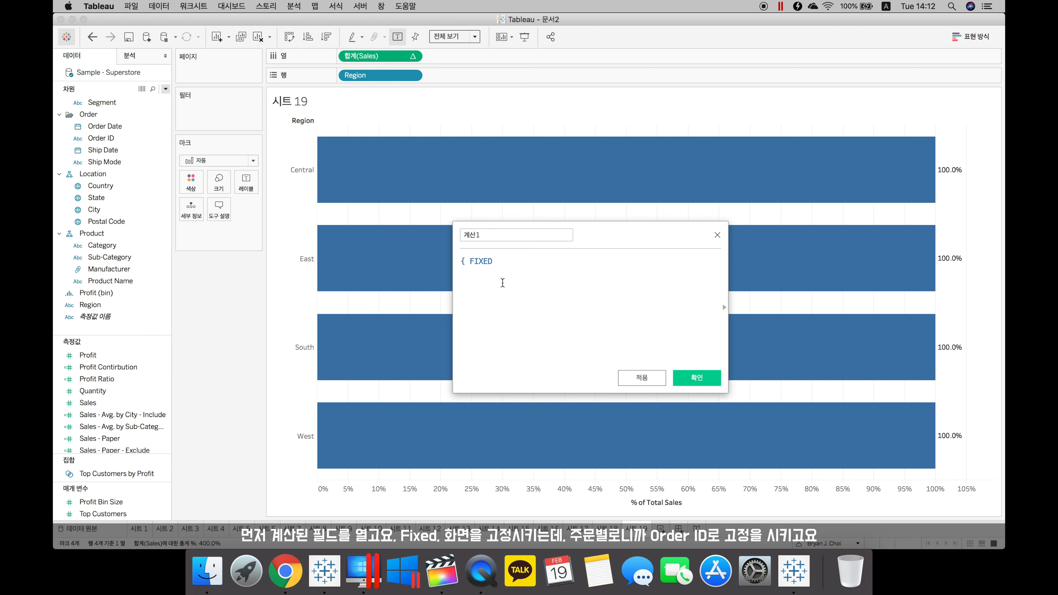
{"action": "type", "text": "order"}
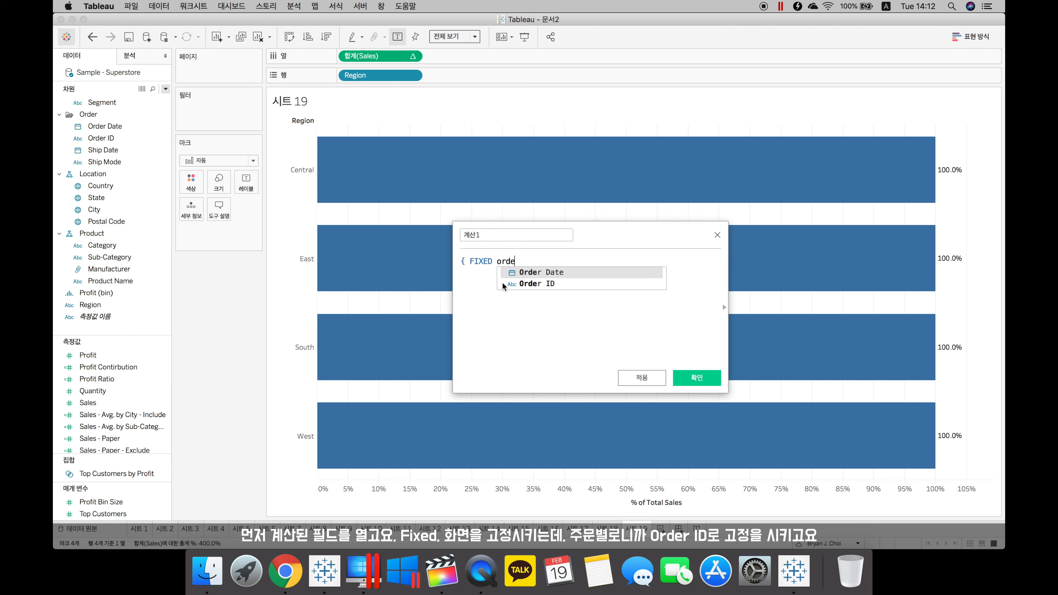
{"action": "key", "text": "Return"}
{"action": "type", "text": ": "}
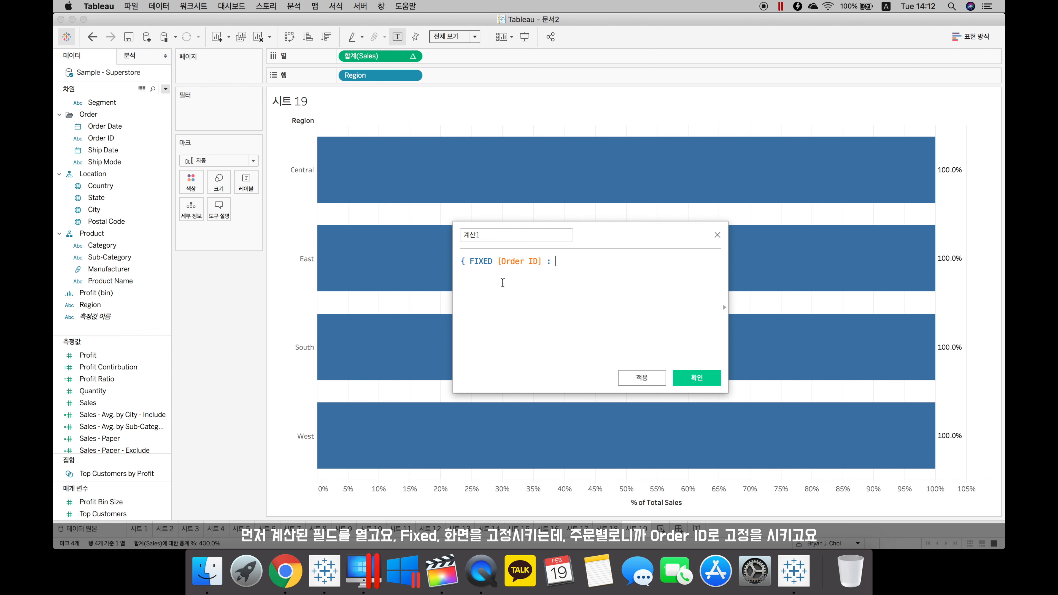
{"action": "type", "text": "SUM(pro"}
{"action": "key", "text": "Down"}
{"action": "key", "text": "Return"}
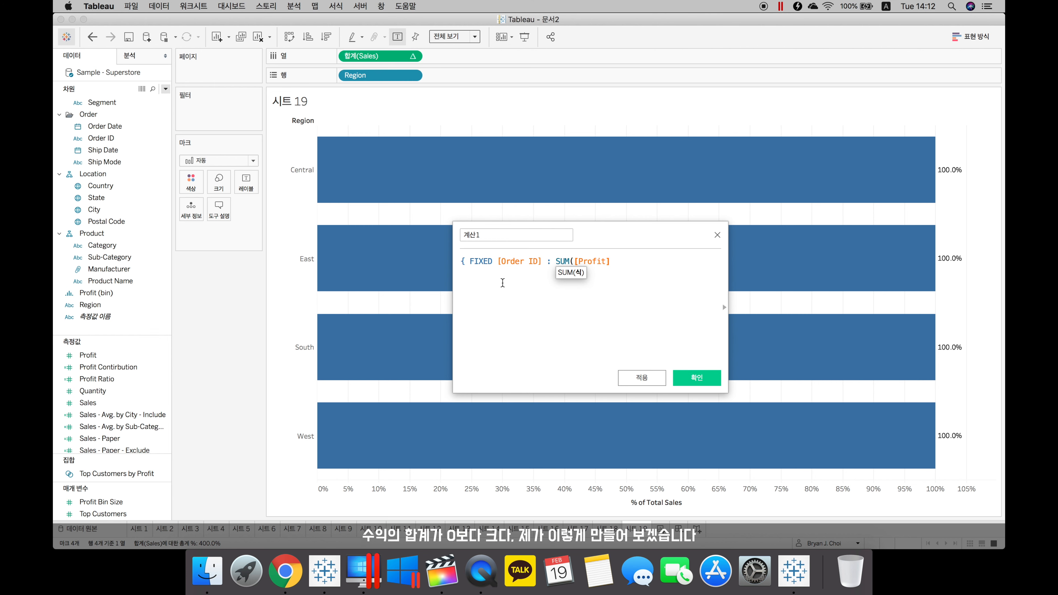
{"action": "type", "text": ") > 0"}
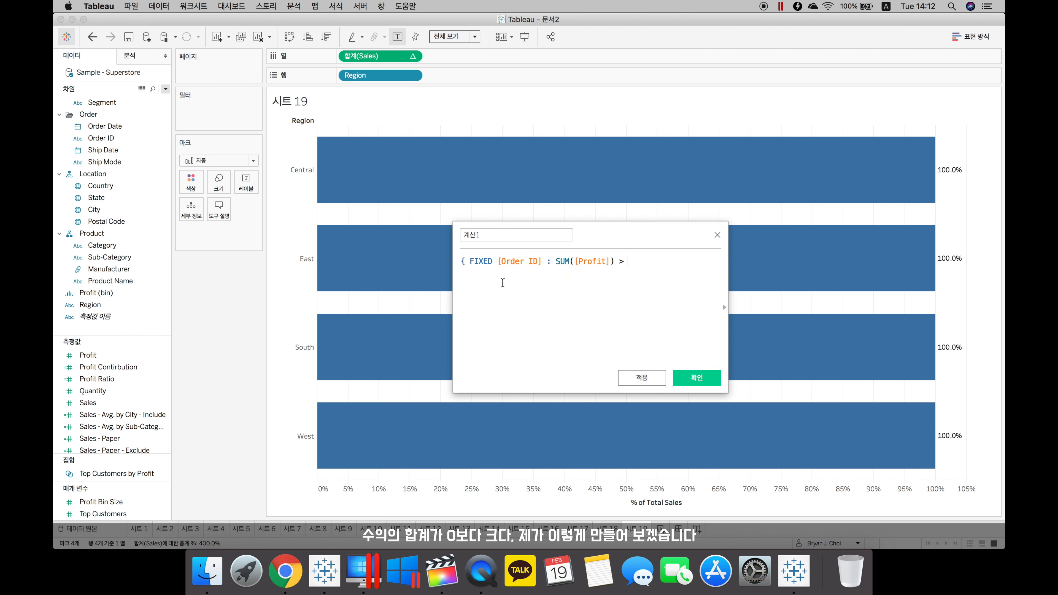
{"action": "type", "text": " }"}
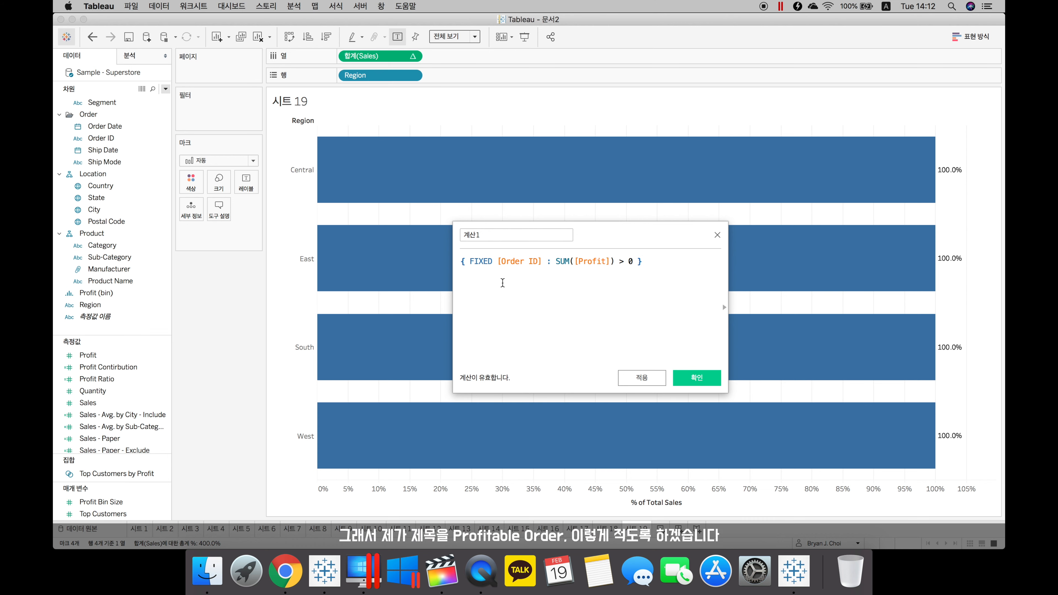
- Name the calculated field Profitable Order, save it, and color the Region bars by it
{"action": "left_click", "coordinate": [492, 234]}
{"action": "type", "text": "Profitable Order"}
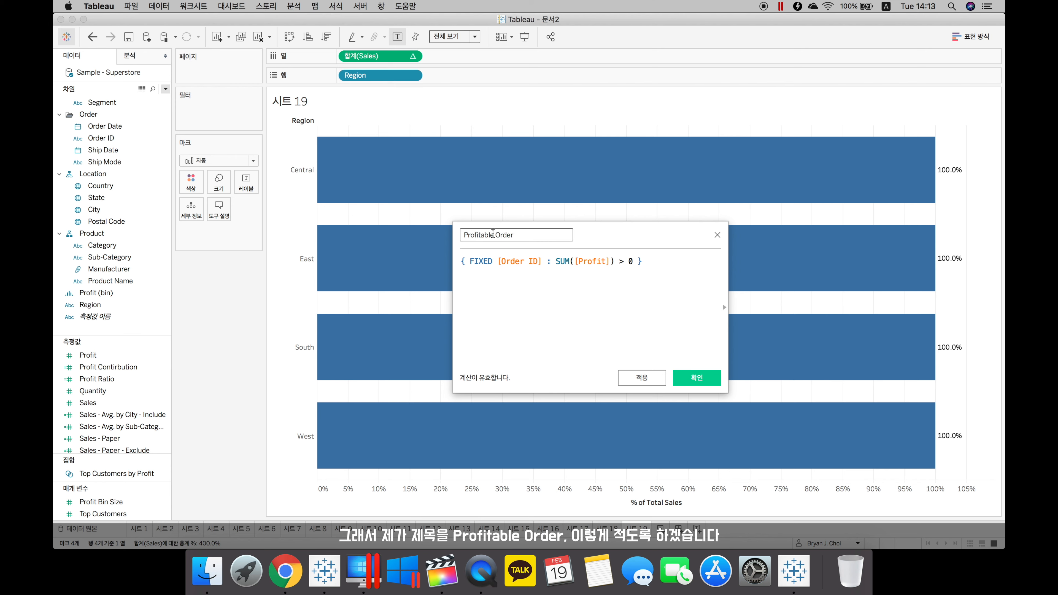
{"action": "left_click", "coordinate": [687, 376]}
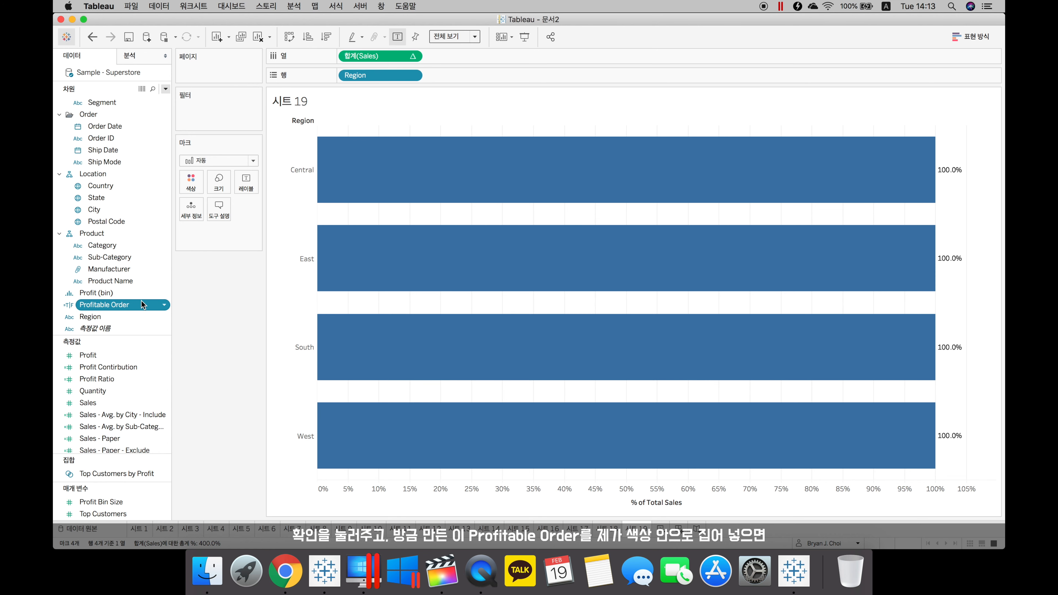
{"action": "left_click_drag", "start_coordinate": [143, 306], "coordinate": [190, 187]}
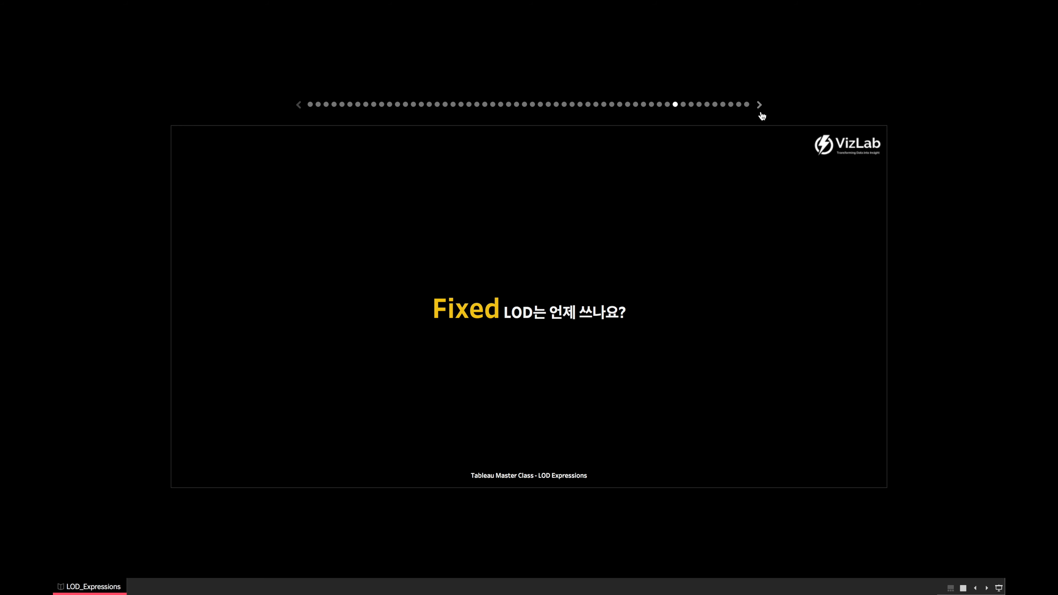
- Advance the slides to the list of cases that require a Fixed LOD
{"action": "left_click", "coordinate": [759, 105]}
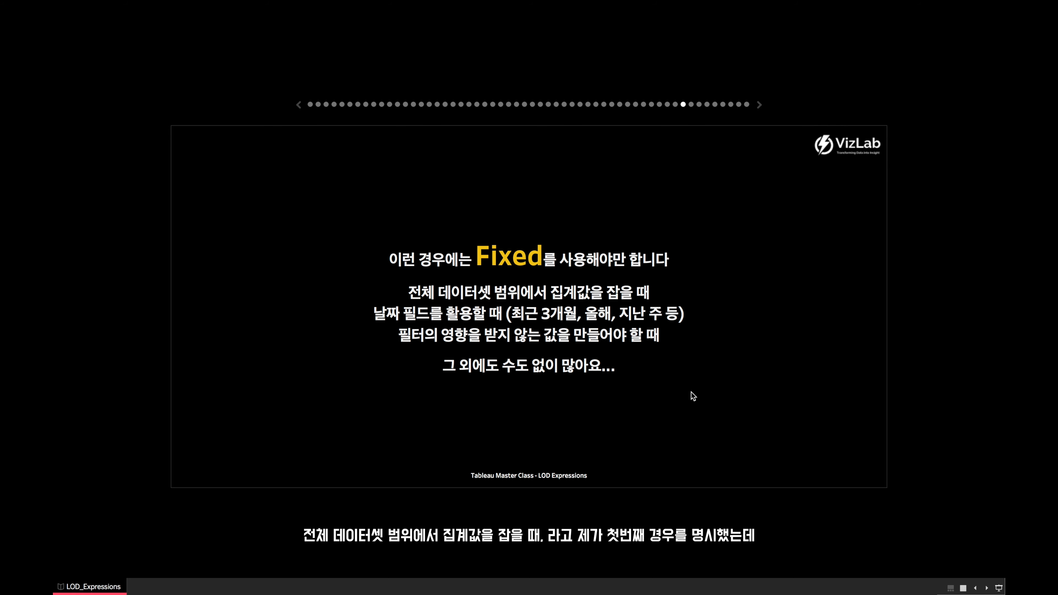
- Return to the workbook and chart total Sales as a single bar with mark labels on 시트 20
{"action": "key", "text": "ctrl+Left"}
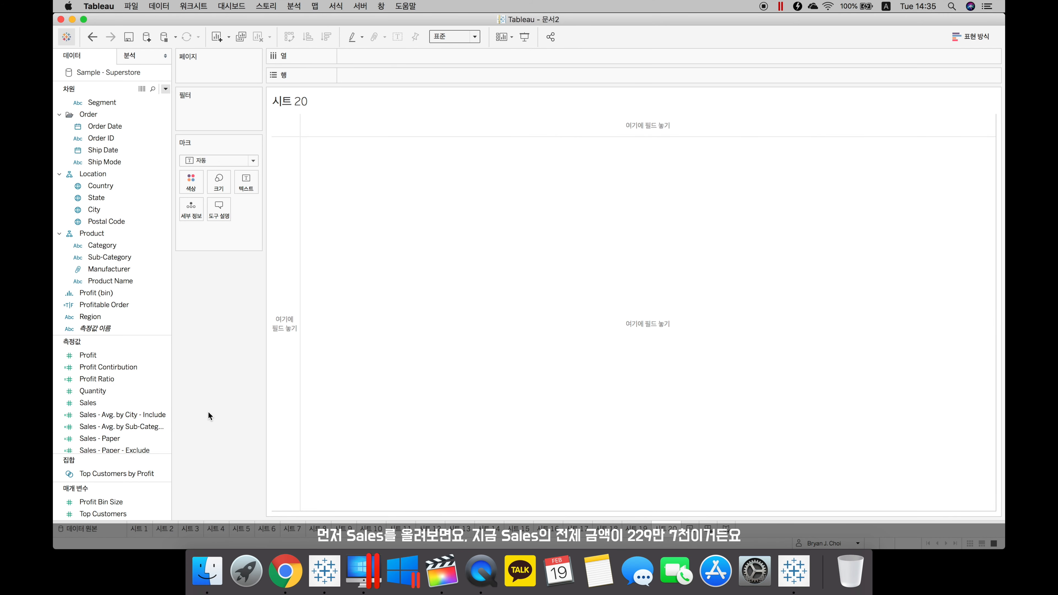
{"action": "double_click", "coordinate": [155, 402]}
{"action": "left_click", "coordinate": [402, 36]}
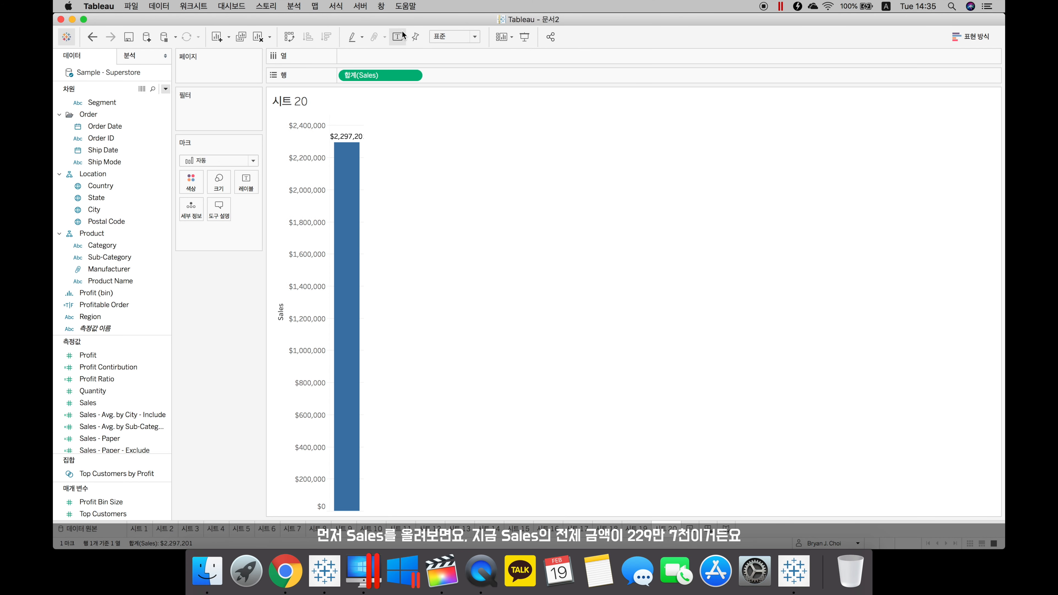
{"action": "mouse_move", "coordinate": [358, 171]}
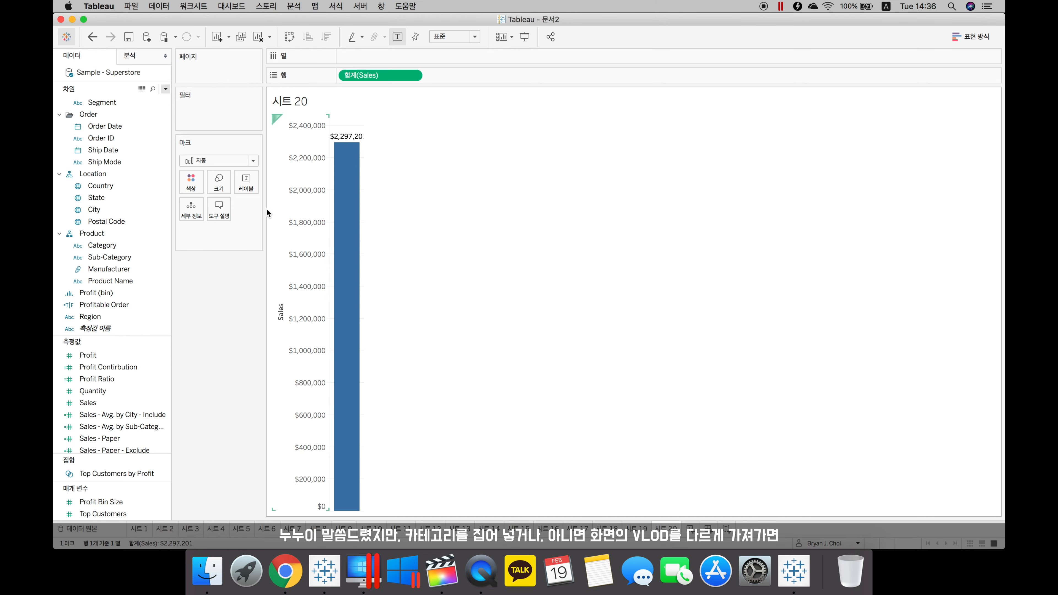
- Break the Sales bar down by Category on the columns and expand Category to its next hierarchy level
{"action": "left_click_drag", "start_coordinate": [138, 244], "coordinate": [412, 54]}
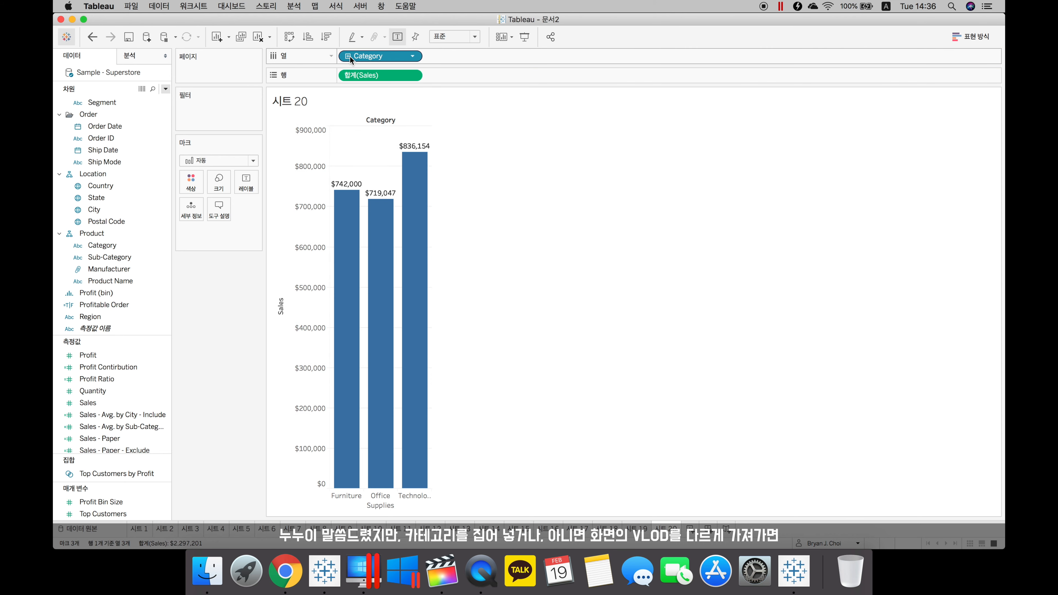
{"action": "left_click", "coordinate": [348, 56]}
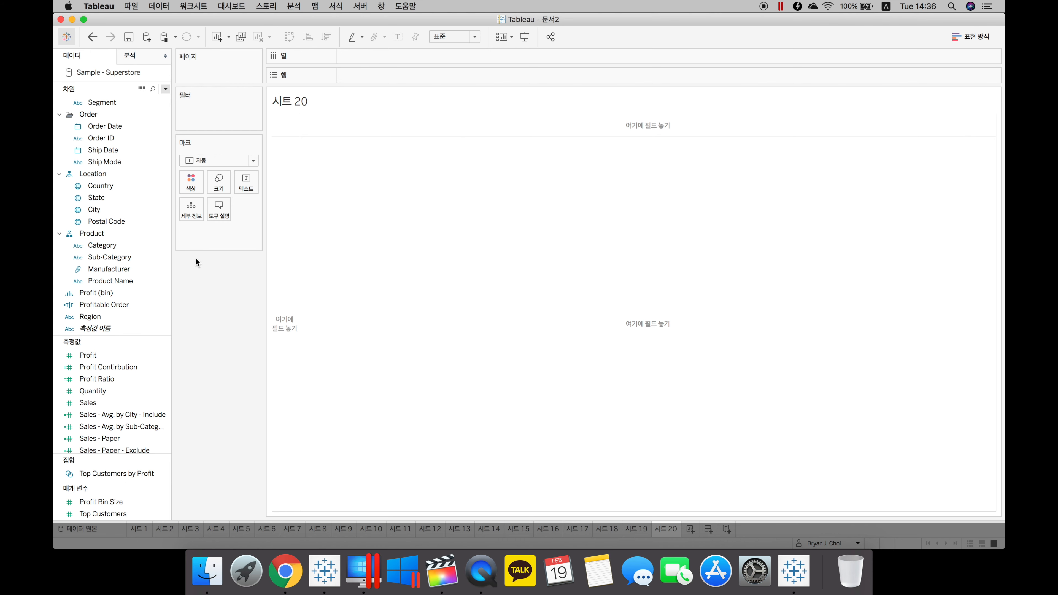
- Start a new calculated field on the empty 시트 20 and enter a pair of braces as its formula
{"action": "left_click", "coordinate": [165, 88]}
{"action": "left_click", "coordinate": [151, 101]}
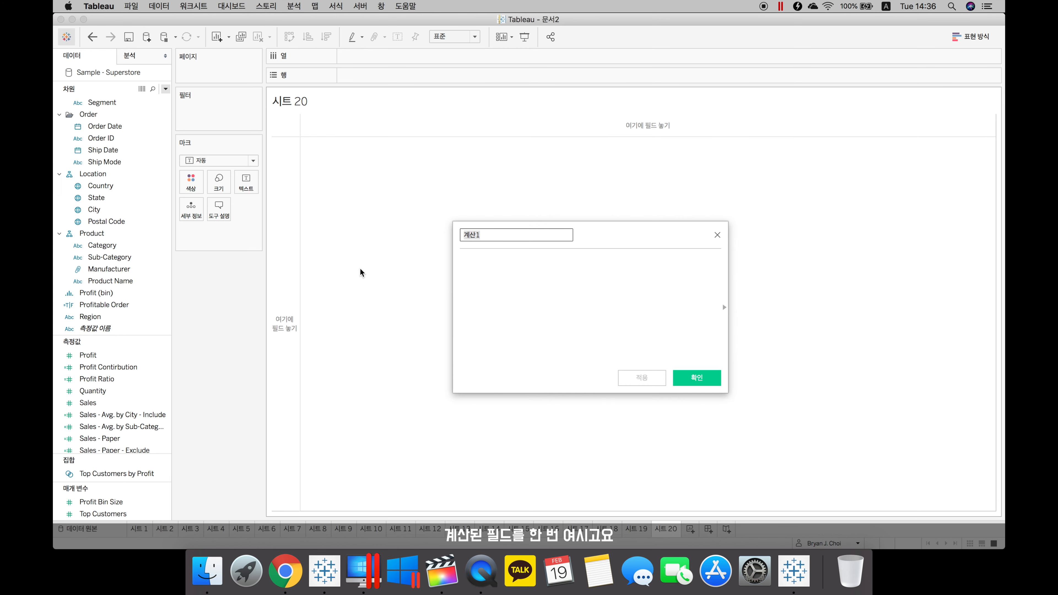
{"action": "type", "text": "{}"}
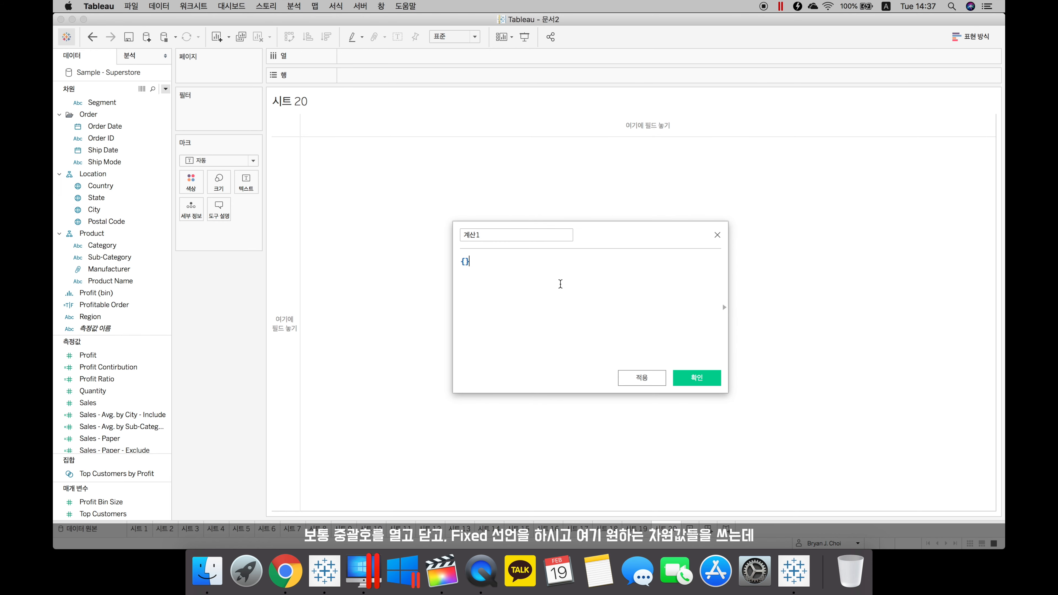
{"action": "key", "text": "Left"}
{"action": "type", "text": "fixed"}
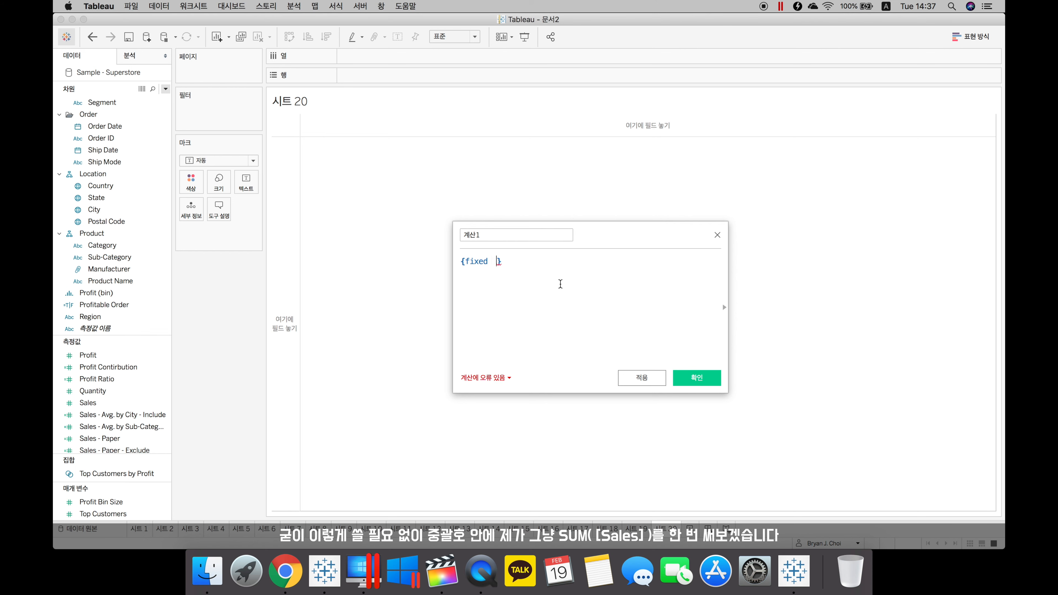
{"action": "key", "text": "BackSpace"}
{"action": "key", "text": "BackSpace"}
{"action": "key", "text": "BackSpace"}
{"action": "key", "text": "BackSpace"}
{"action": "key", "text": "BackSpace"}
{"action": "key", "text": "BackSpace"}
- Complete the formula as { SUM([Sales]) }, name the calculated field Sales - Total and save it
{"action": "type", "text": "SUM("}
{"action": "type", "text": " [Sales]"}
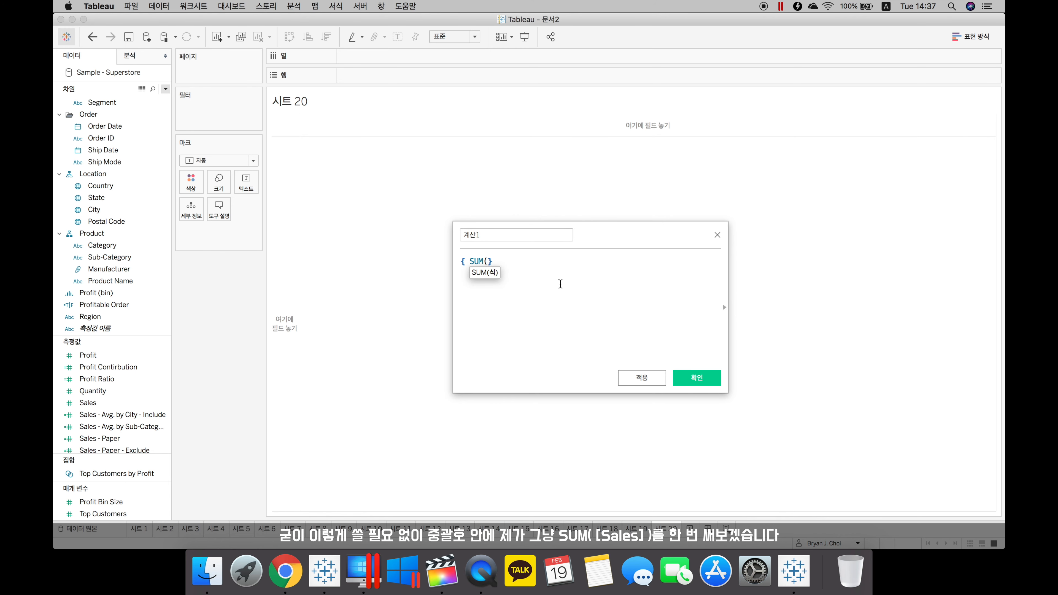
{"action": "type", "text": ")"}
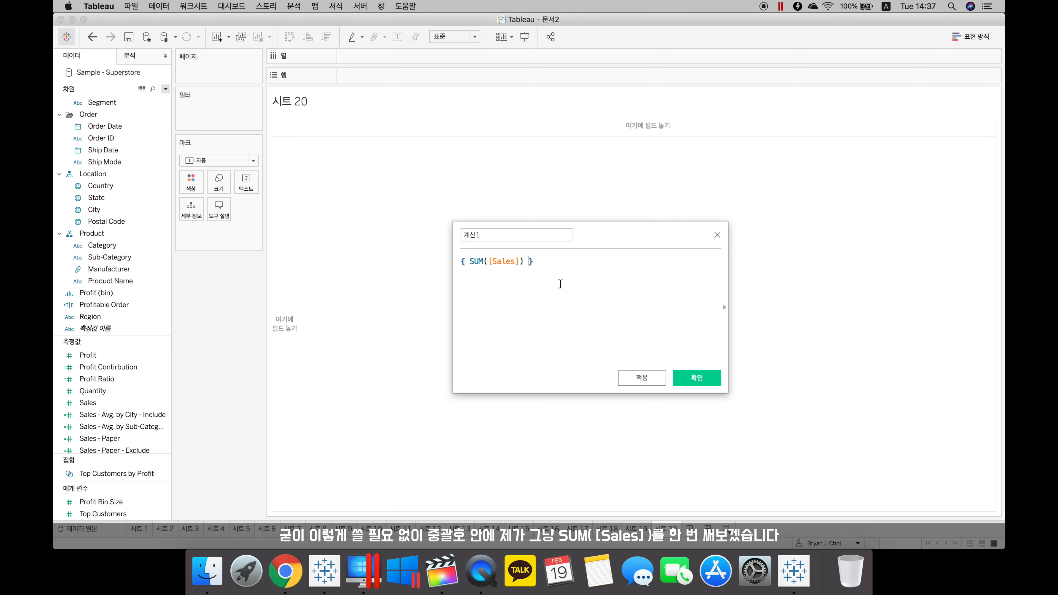
{"action": "double_click", "coordinate": [519, 236]}
{"action": "type", "text": "Sal"}
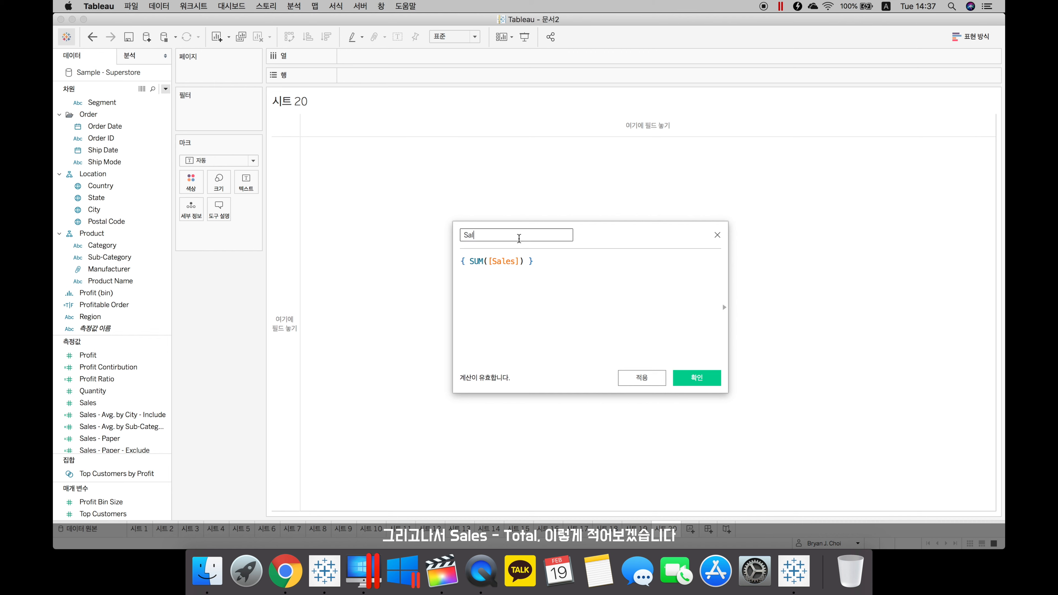
{"action": "type", "text": "es - Total"}
{"action": "left_click", "coordinate": [697, 377]}
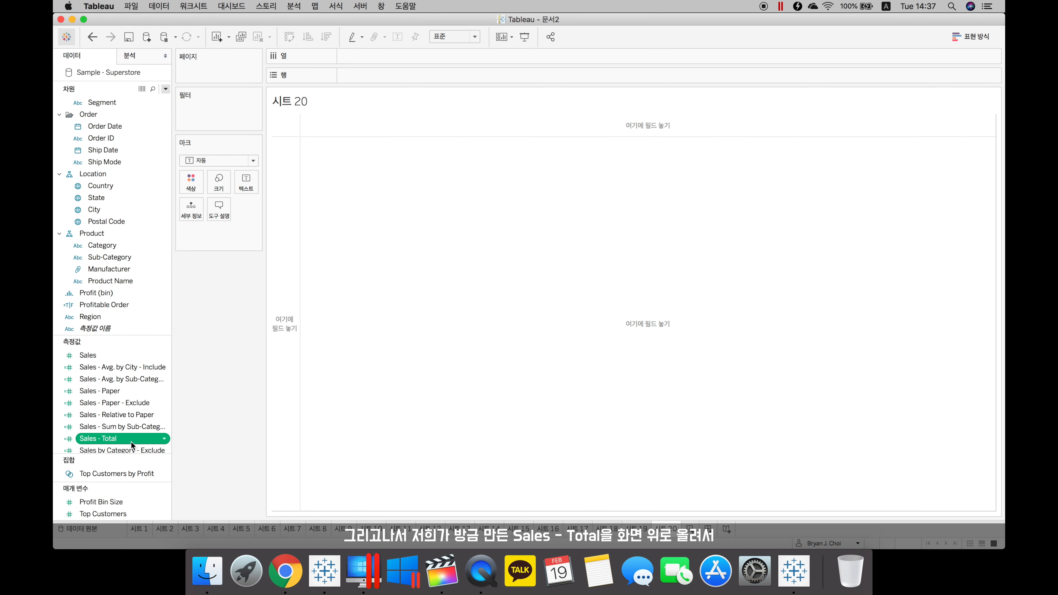
- Chart Sales - Total as bars broken down by Category, Sub-Category and Manufacturer, with mark labels
{"action": "double_click", "coordinate": [131, 441]}
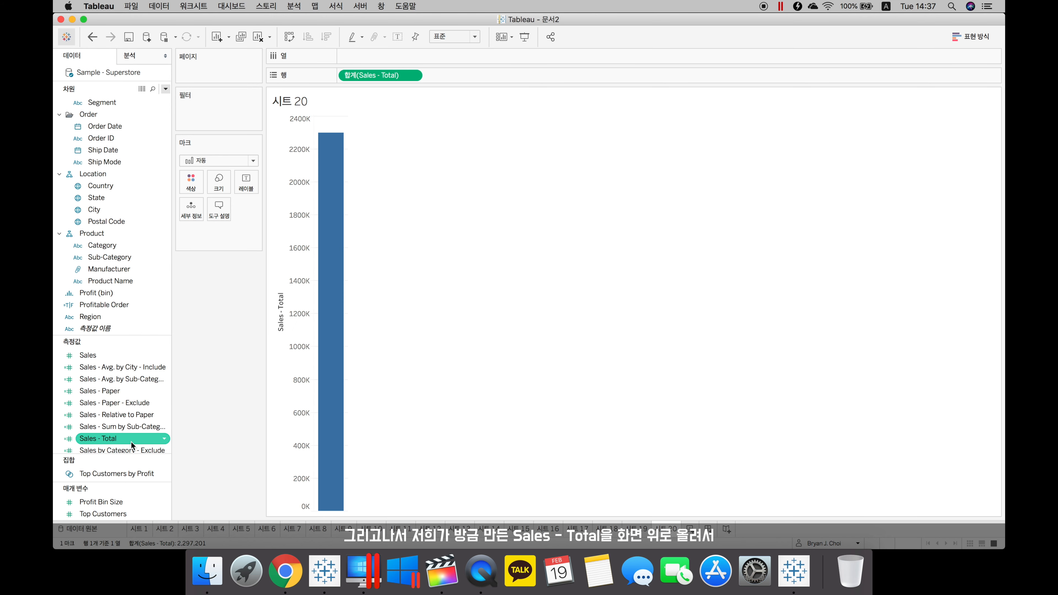
{"action": "double_click", "coordinate": [125, 245]}
{"action": "double_click", "coordinate": [124, 257]}
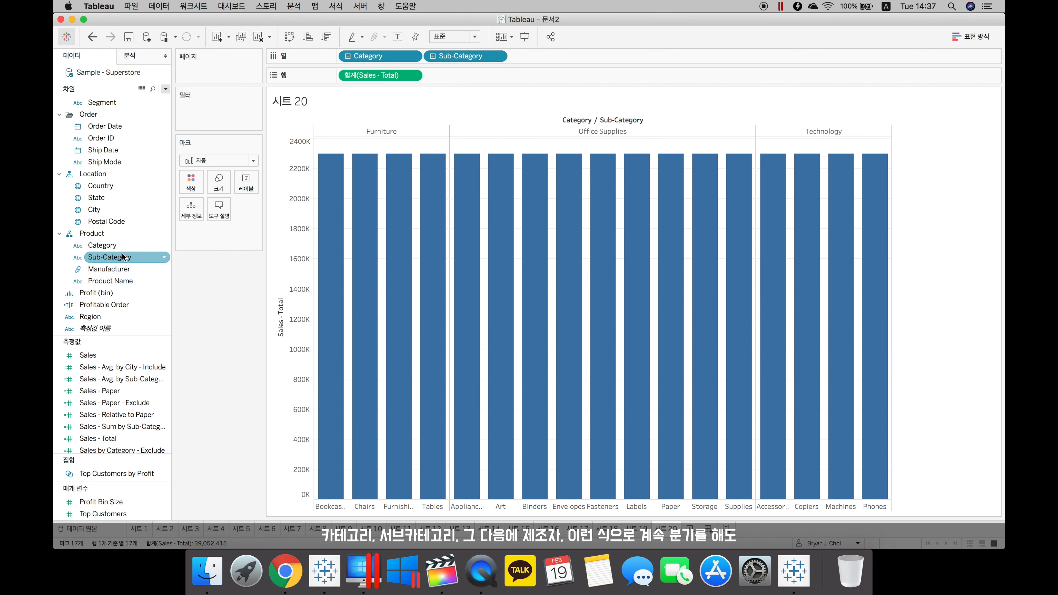
{"action": "double_click", "coordinate": [116, 275]}
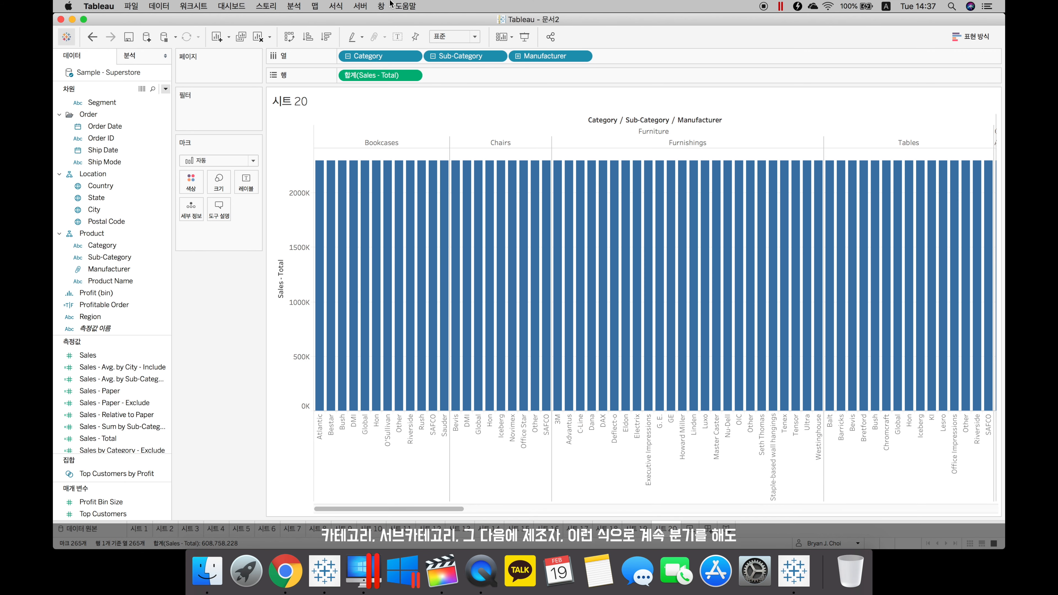
{"action": "left_click", "coordinate": [395, 38]}
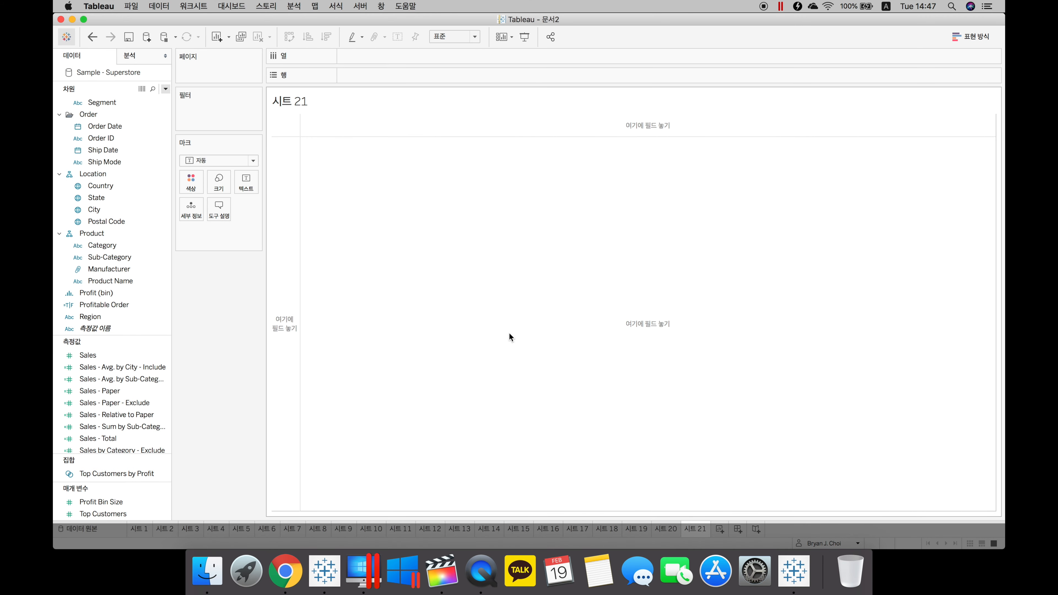
- Start a new calculated field on 시트 21 and enter YEAR([Order Date] inside a pair of braces
{"action": "left_click", "coordinate": [165, 89]}
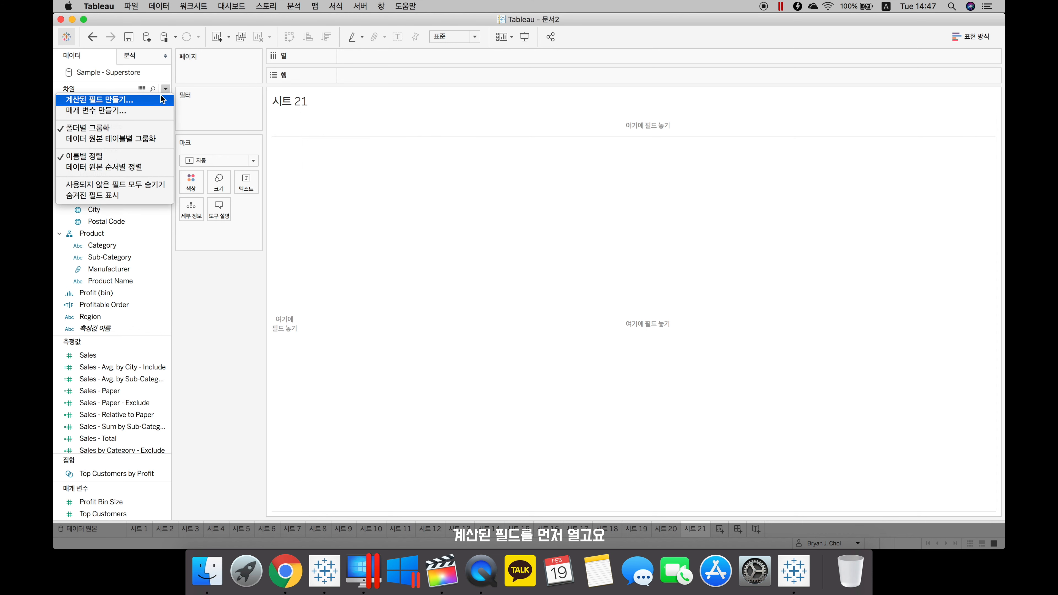
{"action": "left_click", "coordinate": [162, 99]}
{"action": "type", "text": "{}"}
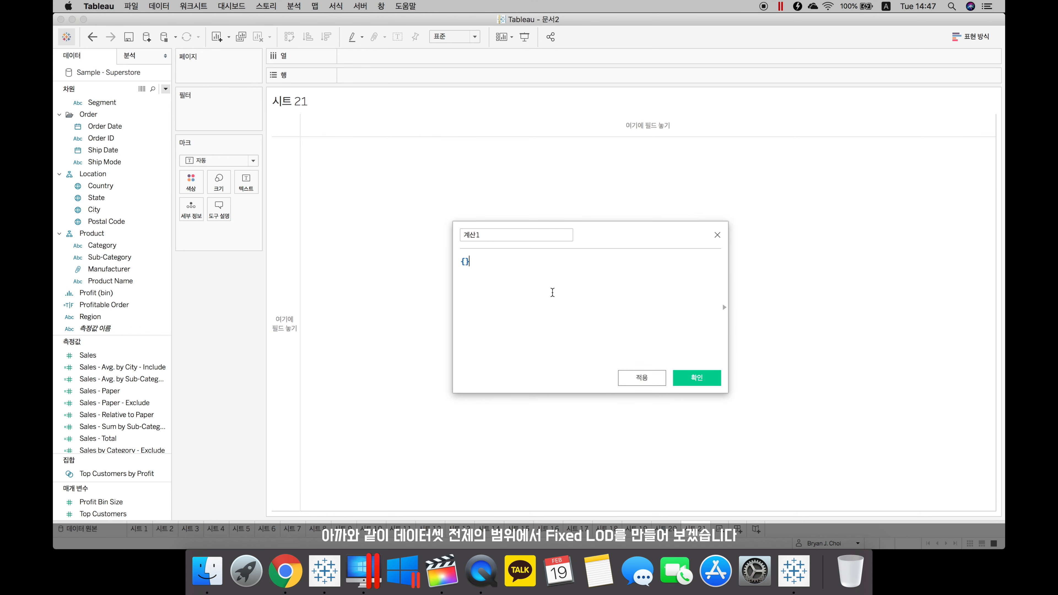
{"action": "key", "text": "Left"}
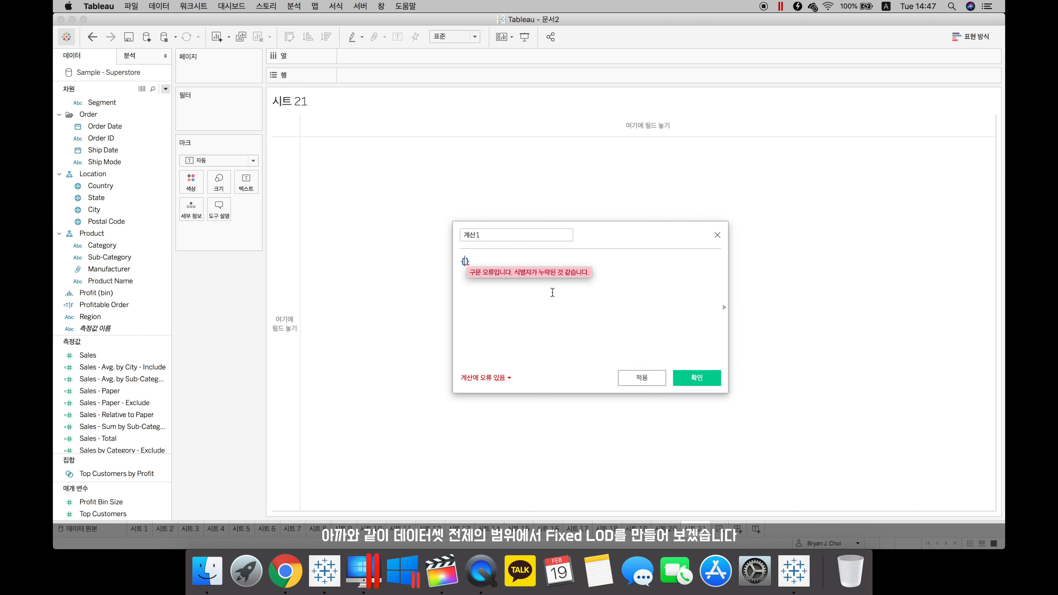
{"action": "key", "text": "Left"}
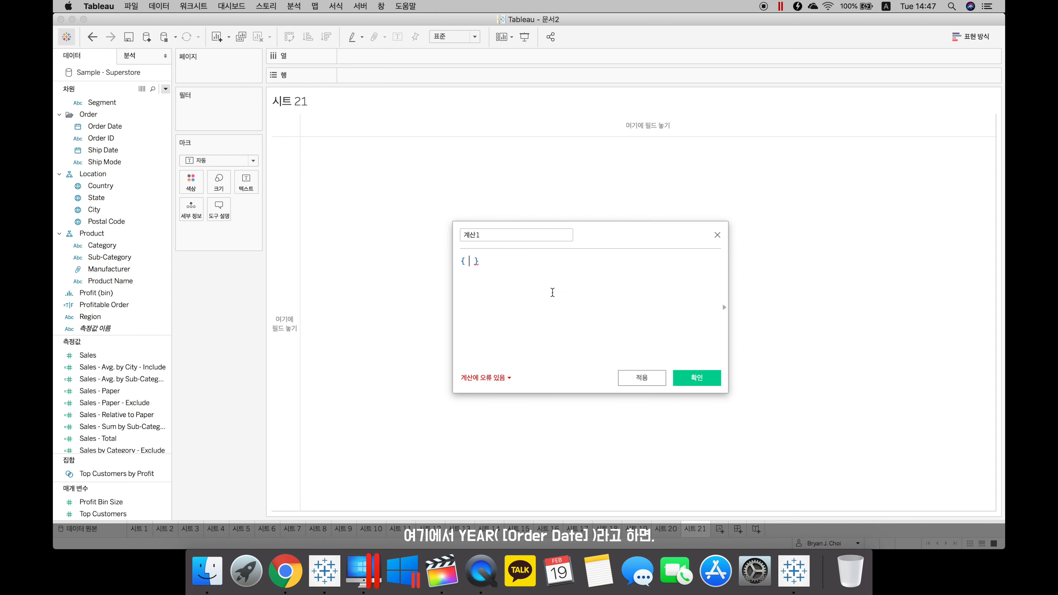
{"action": "type", "text": "YEAR(order"}
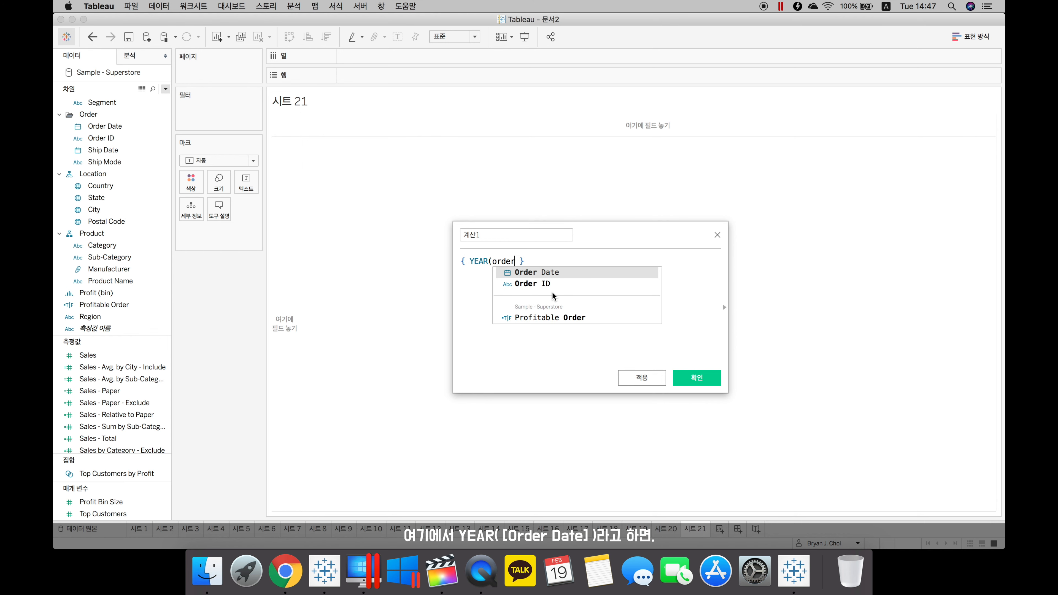
{"action": "key", "text": "Return"}
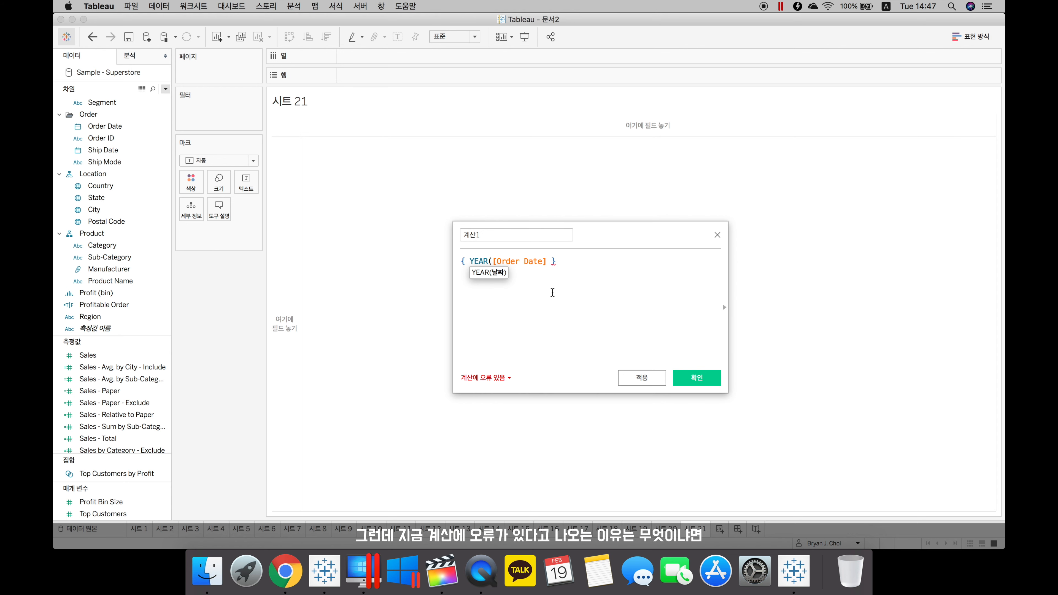
- Select the YEAR([Order Date] expression inside the braces of the formula
{"action": "key", "text": "shift+Left"}
{"action": "key", "text": "shift+Left"}
{"action": "key", "text": "shift+Left"}
{"action": "key", "text": "shift+Left"}
{"action": "key", "text": "shift+Left"}
{"action": "key", "text": "shift+Left"}
{"action": "key", "text": "shift+Left"}
{"action": "key", "text": "shift+Left"}
{"action": "key", "text": "shift+Left"}
{"action": "key", "text": "shift+Left"}
{"action": "key", "text": "shift+Left"}
{"action": "key", "text": "shift+Left"}
{"action": "key", "text": "shift+Left"}
{"action": "key", "text": "shift+Left"}
{"action": "key", "text": "shift+Left"}
{"action": "key", "text": "shift+Left"}
{"action": "key", "text": "shift+Left"}
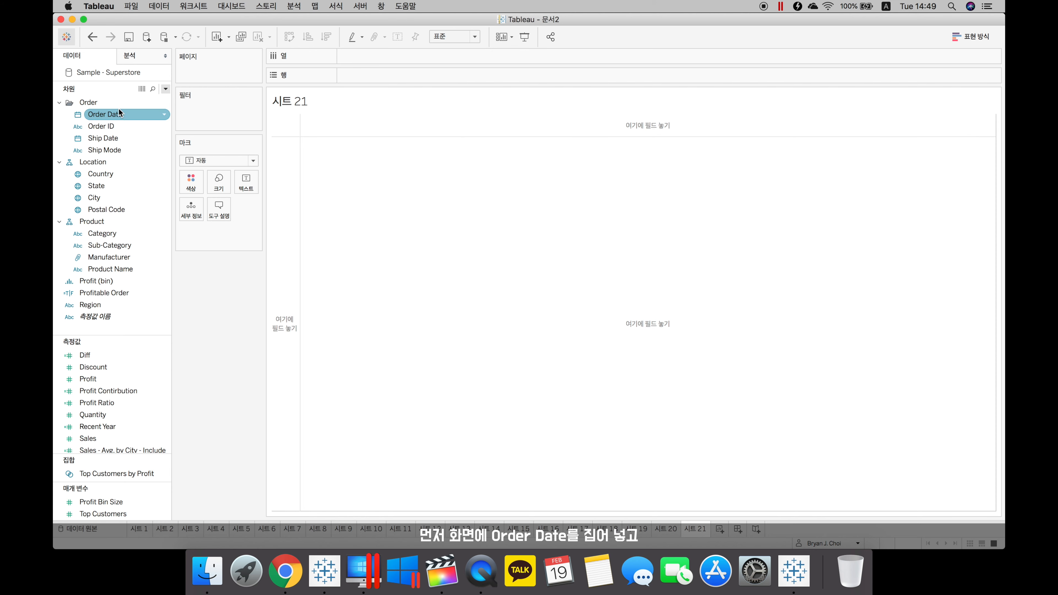
- Put the Order Date year on the rows, convert Recent Year to a dimension and add it beside the year
{"action": "left_click_drag", "start_coordinate": [118, 108], "coordinate": [372, 77]}
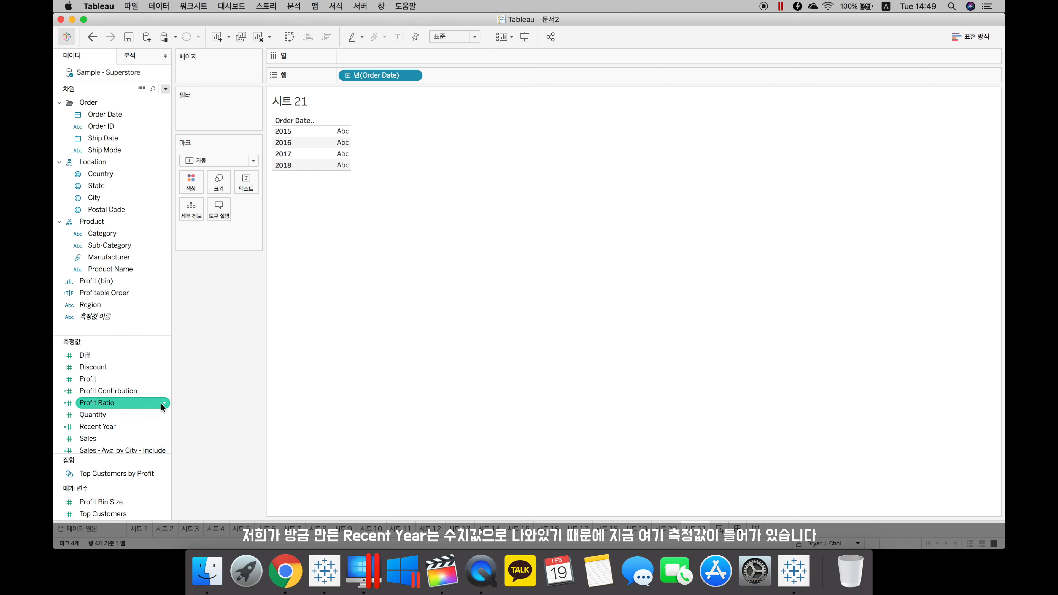
{"action": "left_click_drag", "start_coordinate": [134, 421], "coordinate": [139, 243]}
{"action": "left_click_drag", "start_coordinate": [98, 305], "coordinate": [460, 69]}
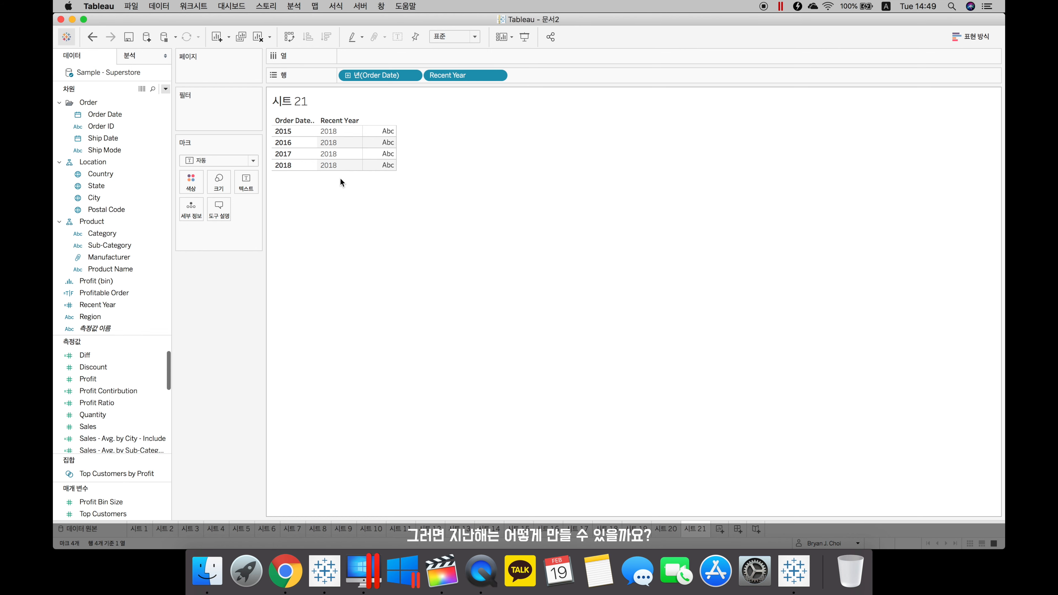
- Create the calculated field Last Year as [Recent Year] - 1, and add it as a dimension to the rows after Recent Year
{"action": "left_click", "coordinate": [165, 88]}
{"action": "left_click", "coordinate": [161, 99]}
{"action": "left_click_drag", "start_coordinate": [100, 305], "coordinate": [496, 300]}
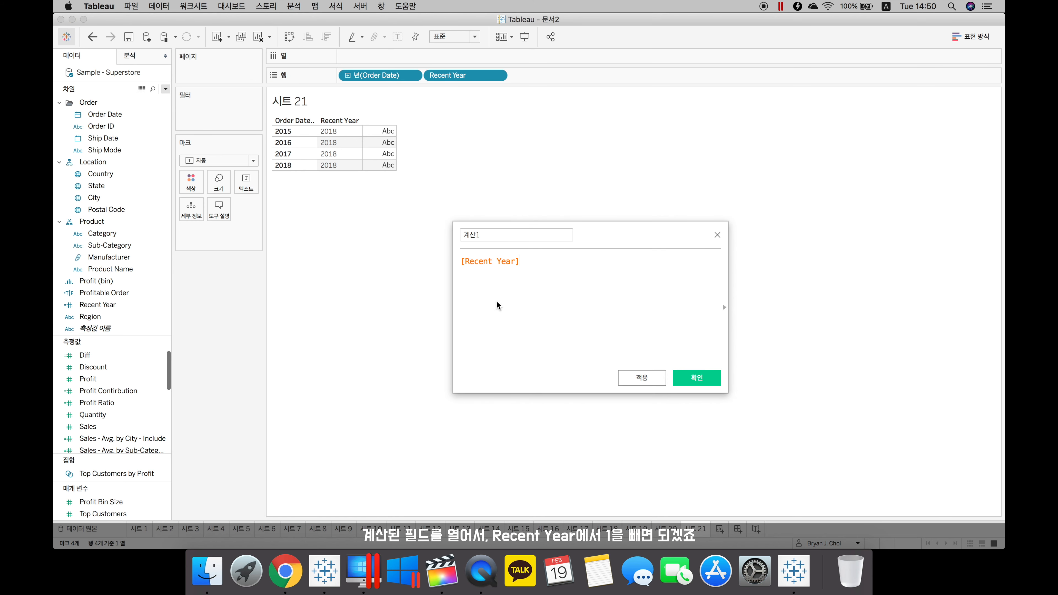
{"action": "type", "text": "- 1"}
{"action": "double_click", "coordinate": [489, 235]}
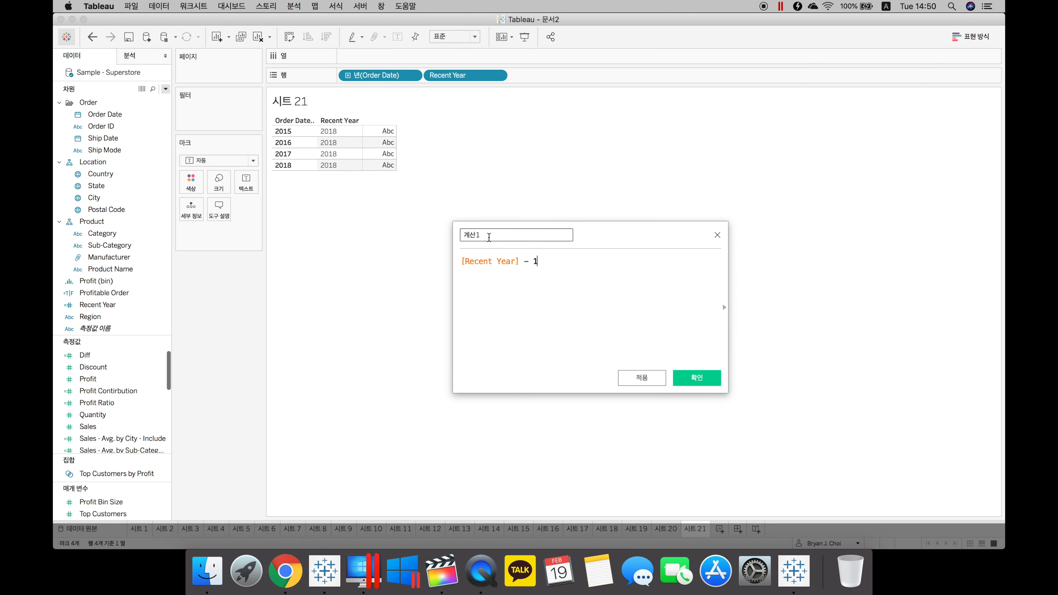
{"action": "type", "text": "Last Year"}
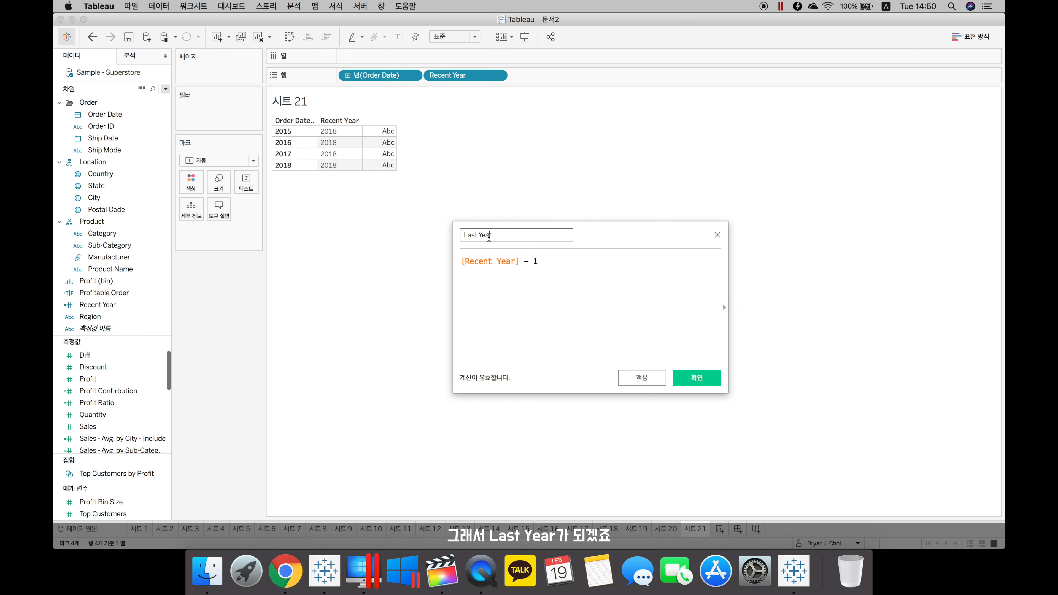
{"action": "left_click", "coordinate": [696, 378]}
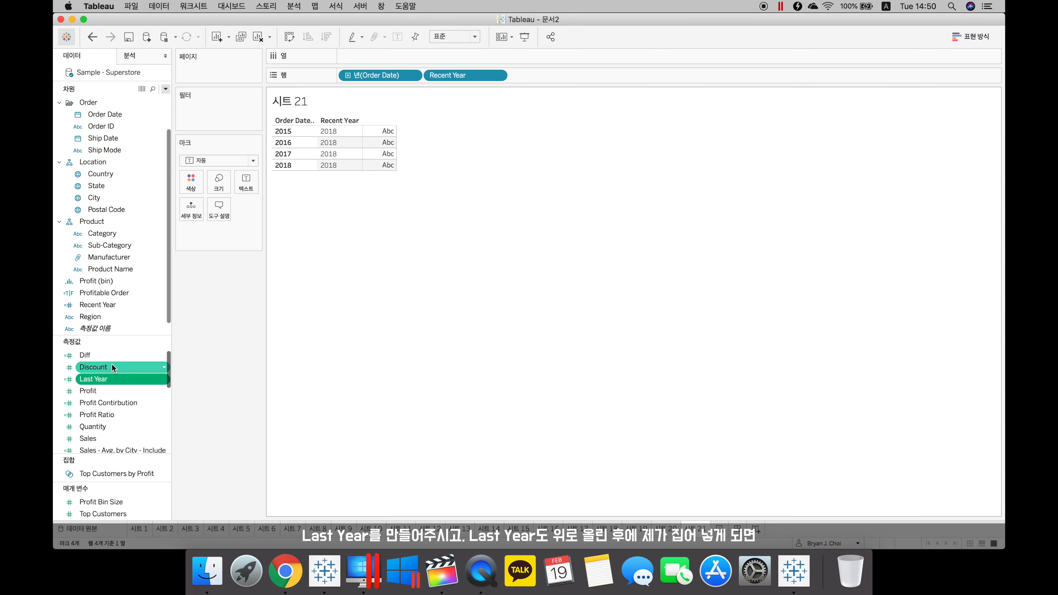
{"action": "left_click_drag", "start_coordinate": [99, 380], "coordinate": [602, 77]}
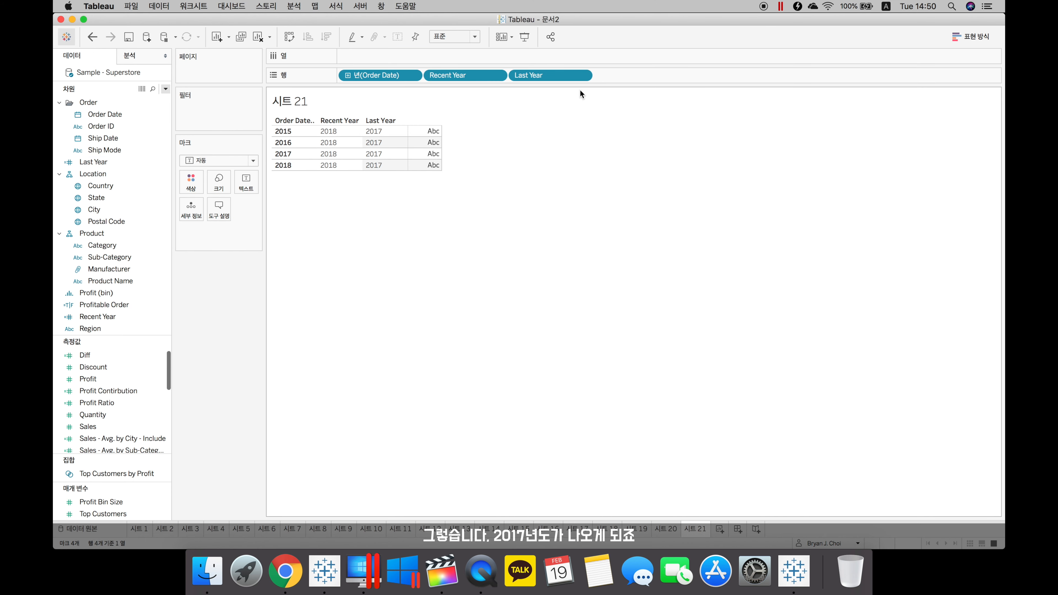